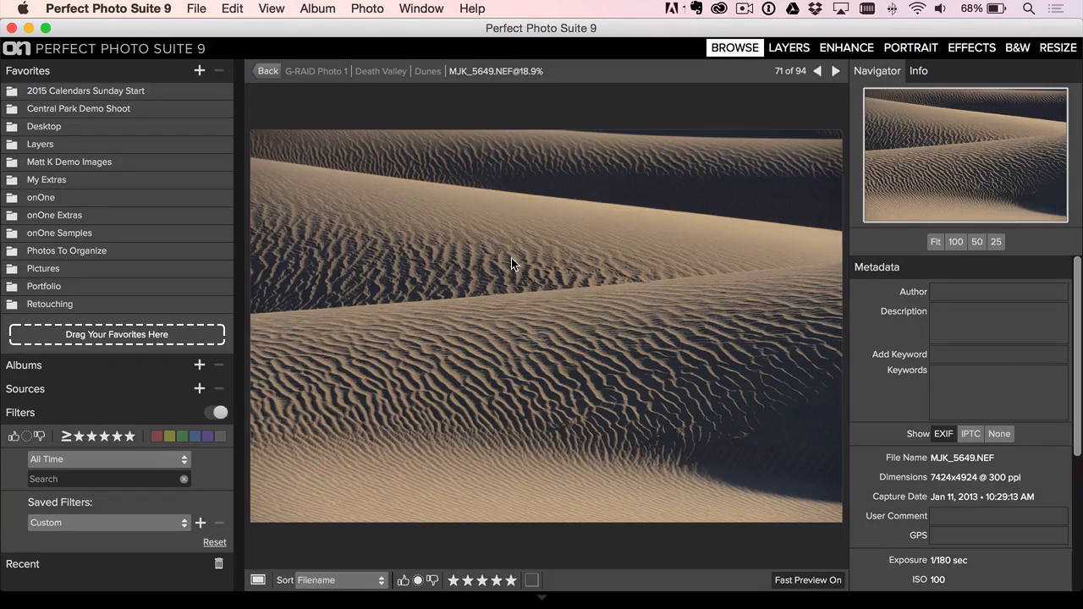
- Browse forward through the Dunes photos to MJK_5663.NEF and delete it
{"action": "key", "text": "Right"}
{"action": "key", "text": "Right"}
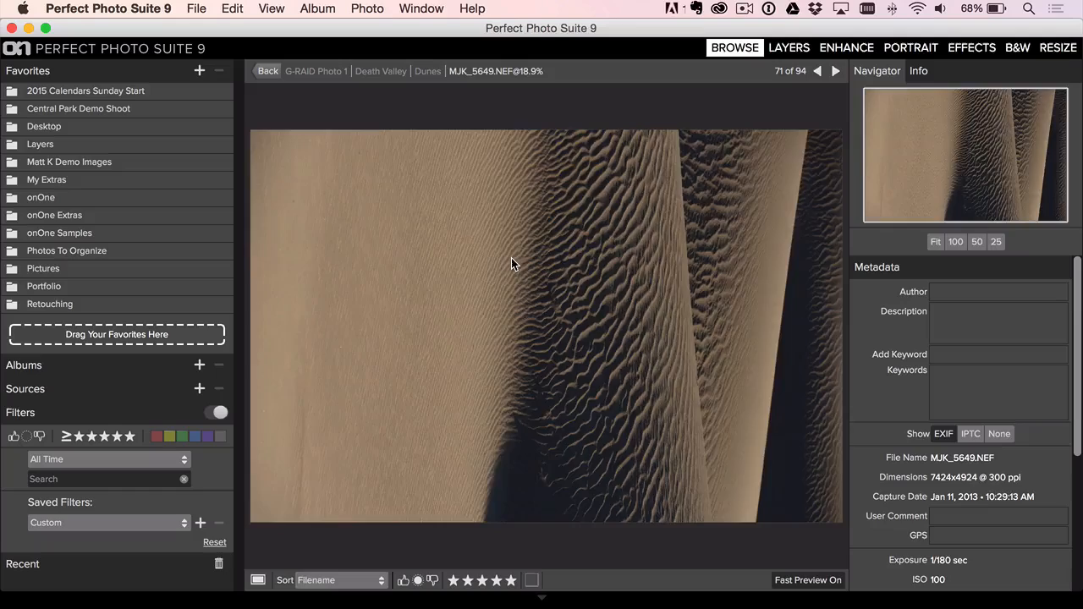
{"action": "key", "text": "Right"}
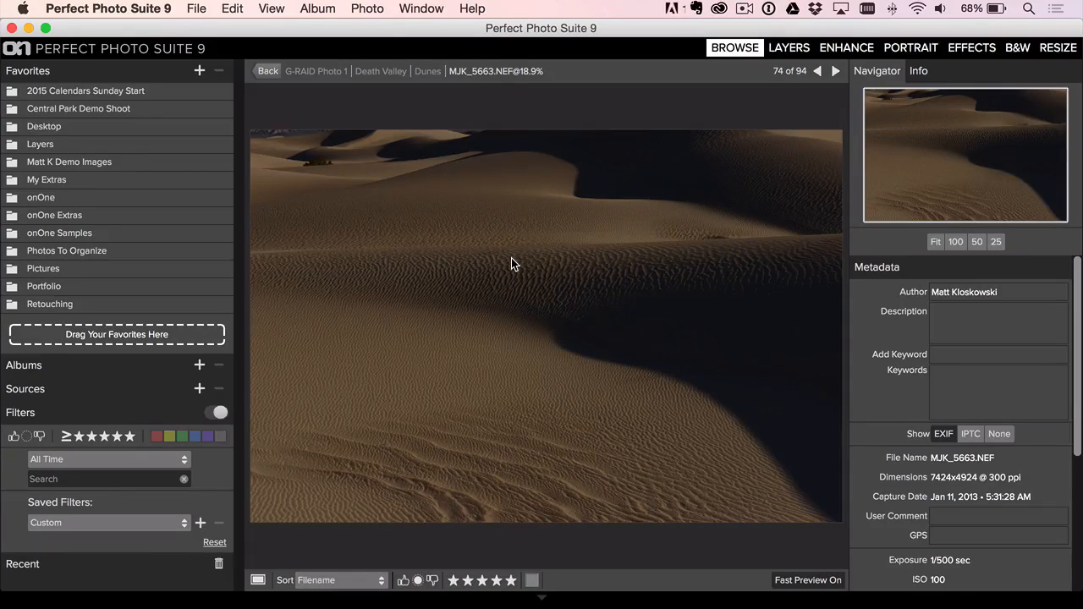
{"action": "key", "text": "Delete"}
- Look back through the earlier dune photos one at a time, as far as MJK_5573.NEF
{"action": "key", "text": "Left"}
{"action": "key", "text": "Left"}
{"action": "key", "text": "Left"}
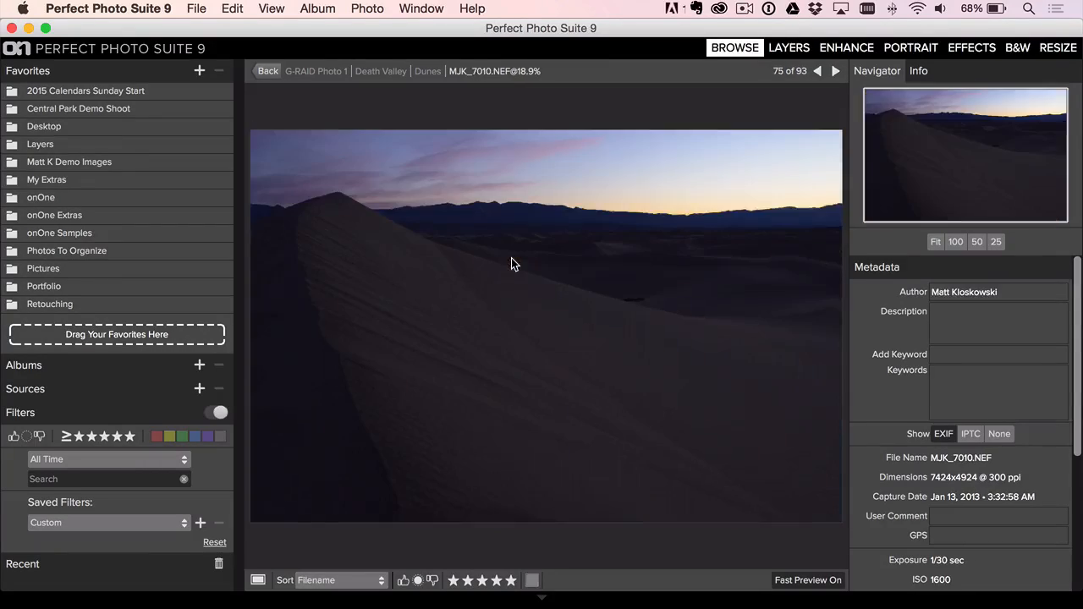
{"action": "key", "text": "Left"}
{"action": "key", "text": "Left"}
{"action": "key", "text": "Left"}
{"action": "key", "text": "Left"}
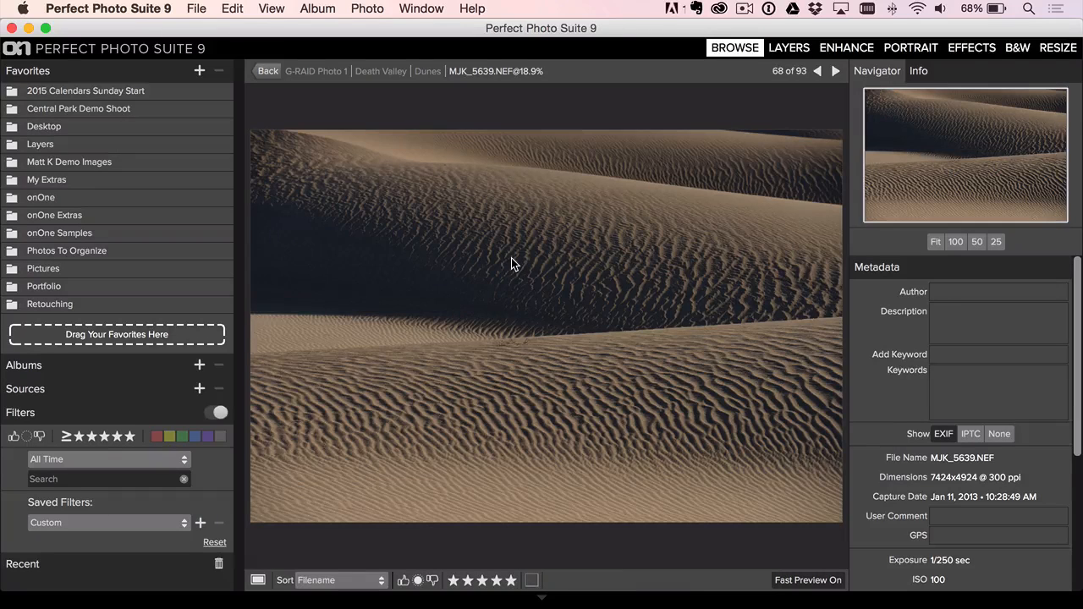
{"action": "key", "text": "Left"}
{"action": "key", "text": "Left"}
{"action": "key", "text": "Right"}
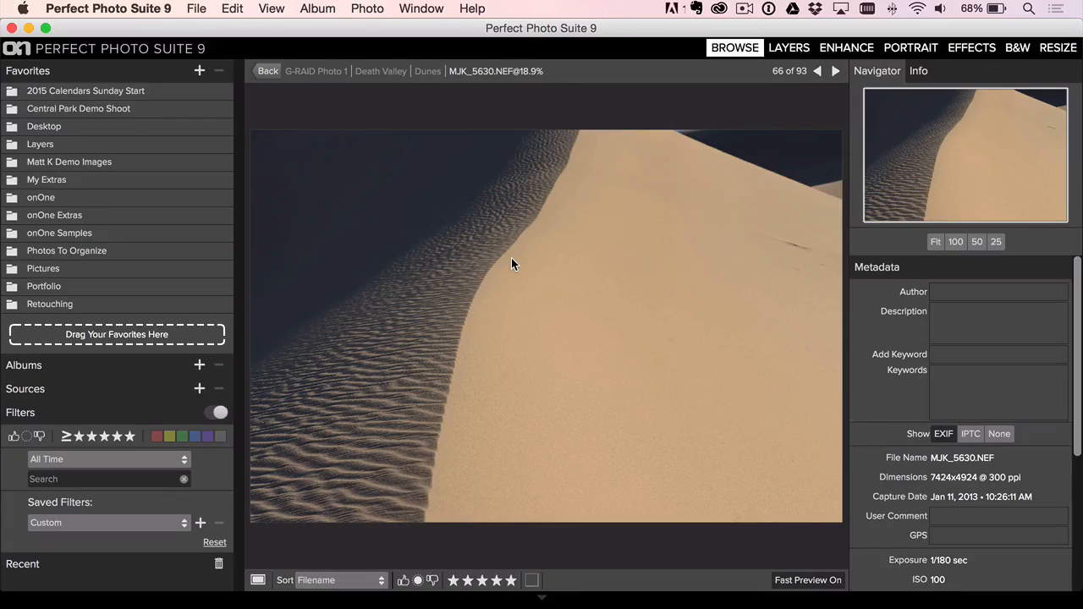
{"action": "key", "text": "Left"}
{"action": "key", "text": "Left"}
{"action": "key", "text": "Left"}
{"action": "key", "text": "Left"}
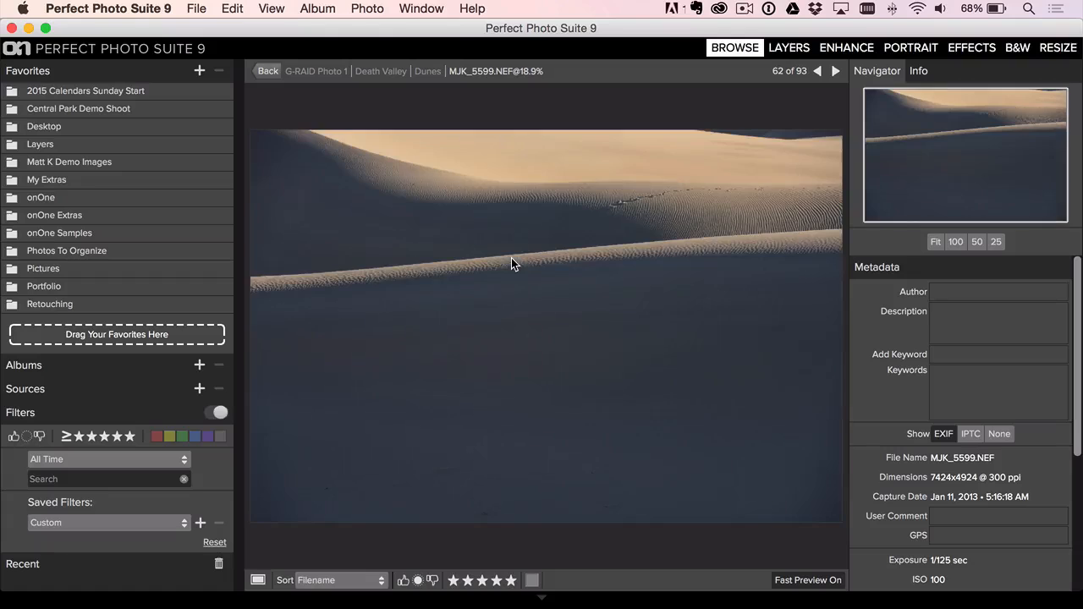
{"action": "key", "text": "Left"}
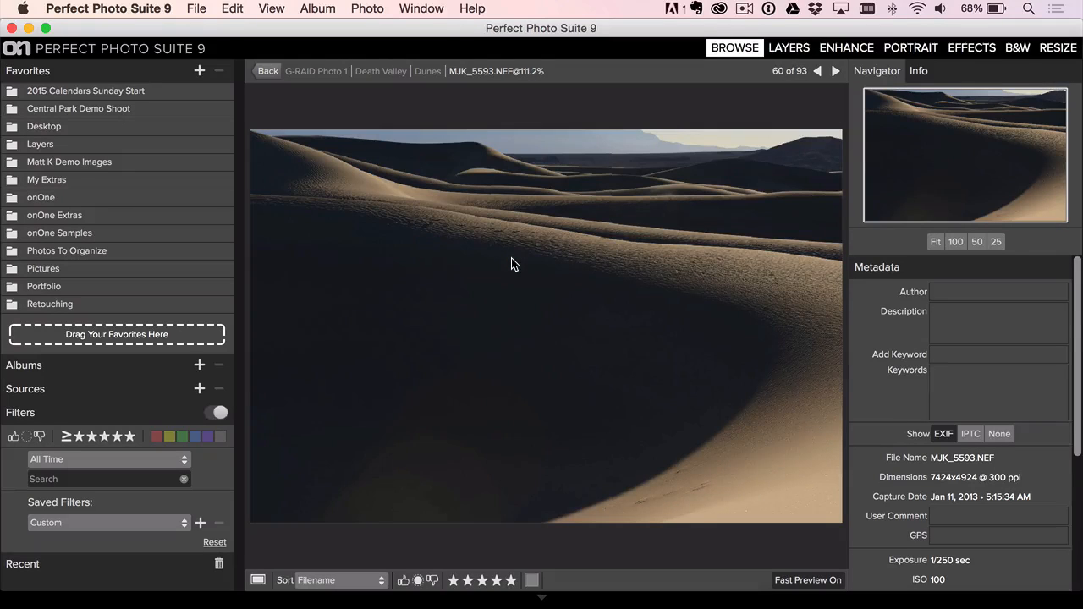
{"action": "key", "text": "Left"}
{"action": "key", "text": "Left"}
{"action": "key", "text": "Left"}
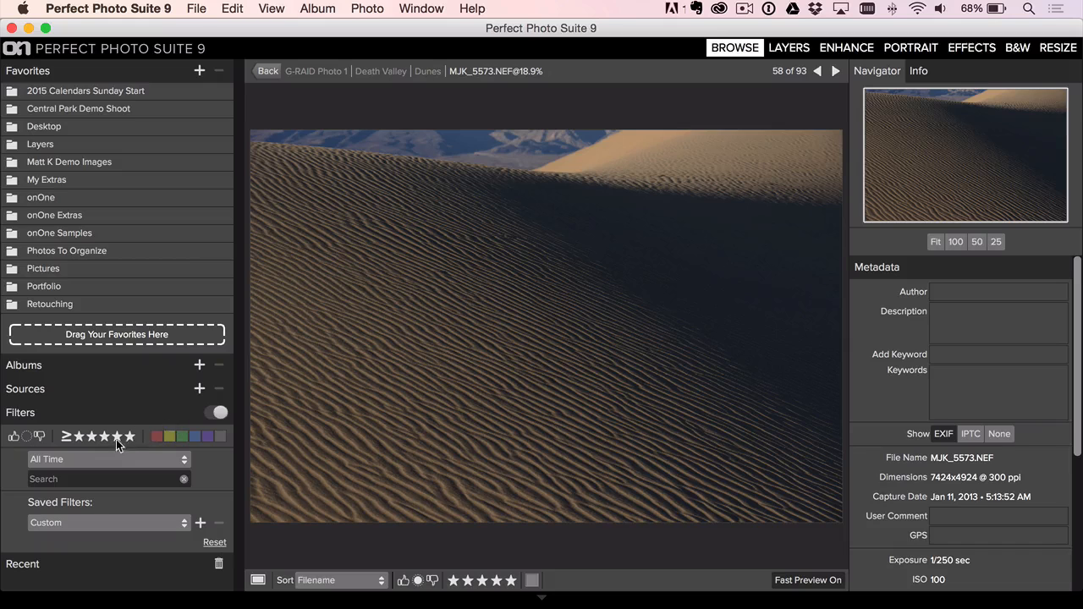
- Show the Dunes folder as thumbnails and select the range of photos from MJK_5557.NEF through MJK_5664.NEF
{"action": "key", "text": "g"}
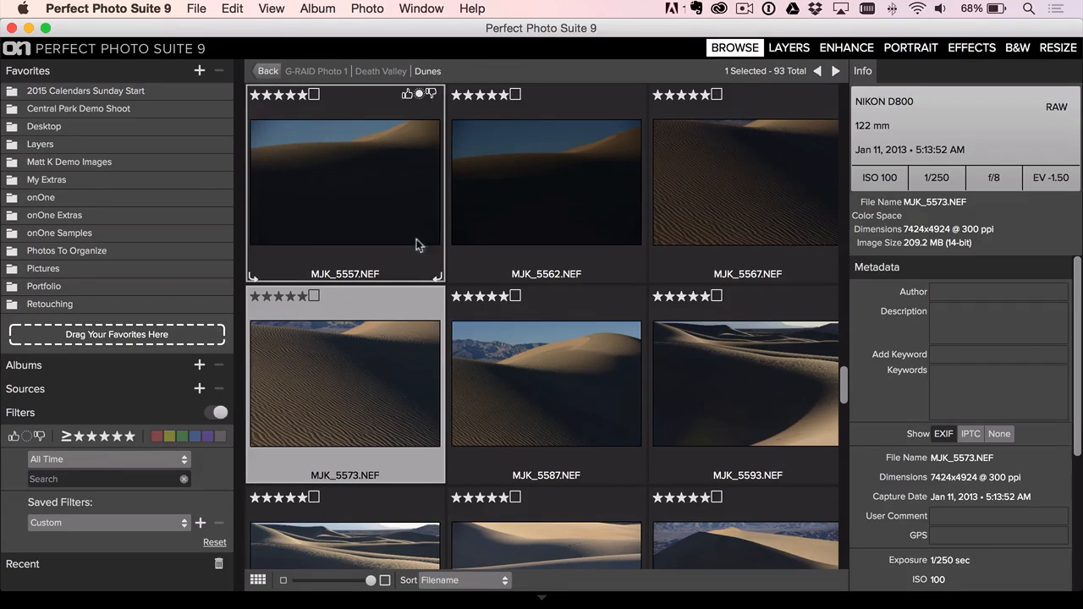
{"action": "left_click", "coordinate": [354, 202]}
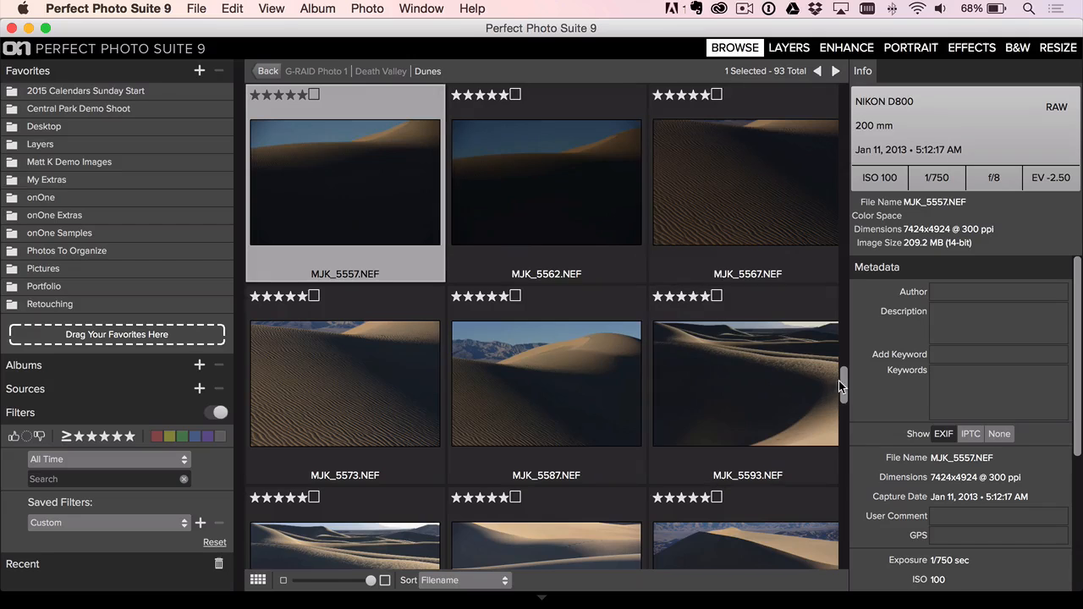
{"action": "left_click_drag", "start_coordinate": [839, 381], "coordinate": [826, 452]}
{"action": "left_click", "coordinate": [566, 380], "text": "shift"}
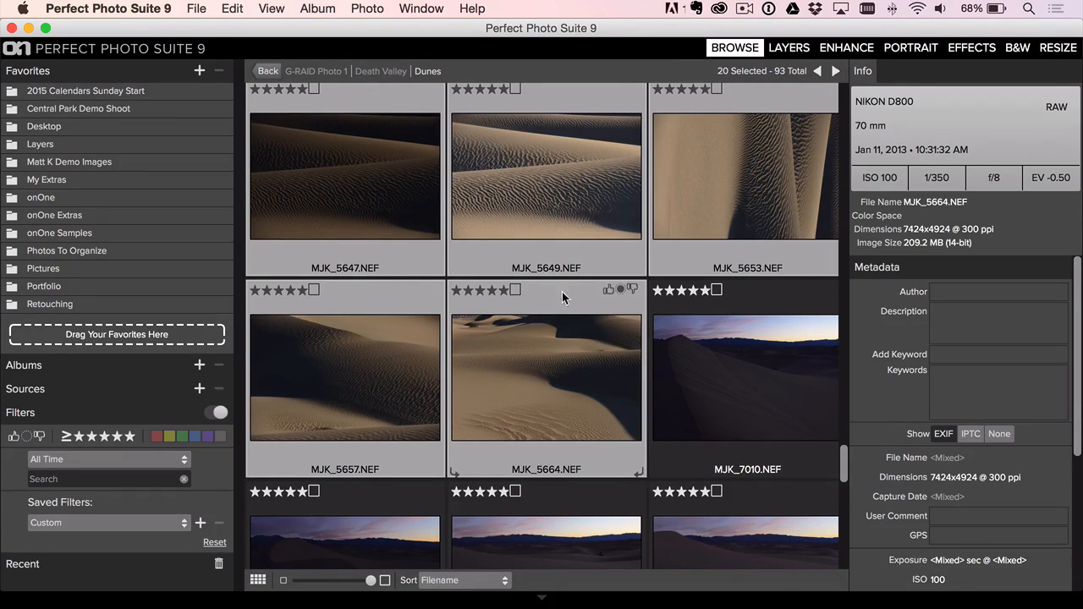
{"action": "left_click_drag", "start_coordinate": [844, 460], "coordinate": [847, 417]}
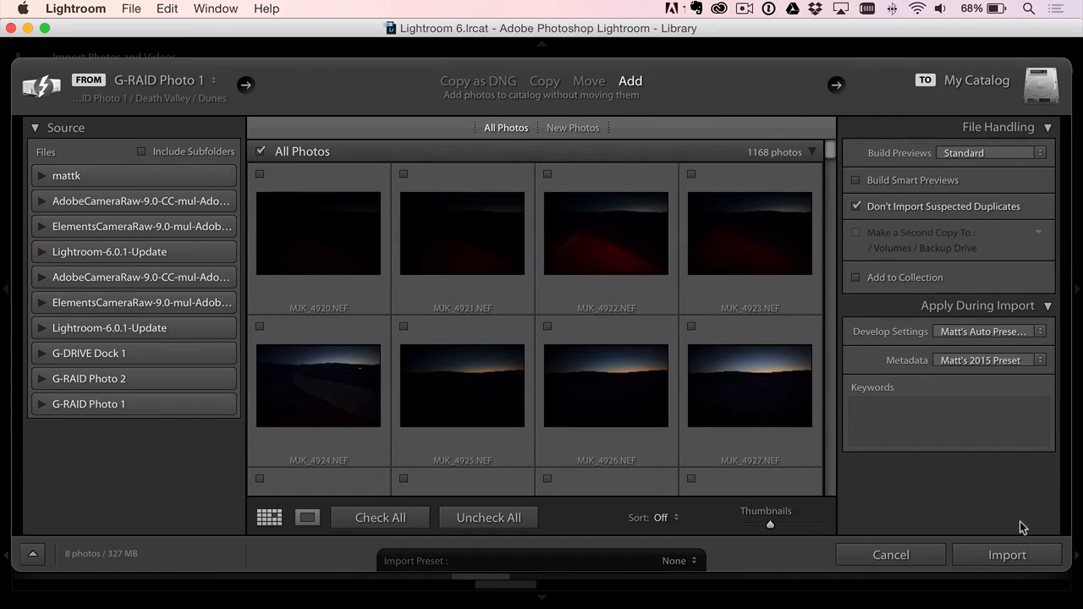
- In Lightroom, import the checked Dunes photos by adding them in place, and enlarge MJK_5639.NEF
{"action": "left_click", "coordinate": [997, 556]}
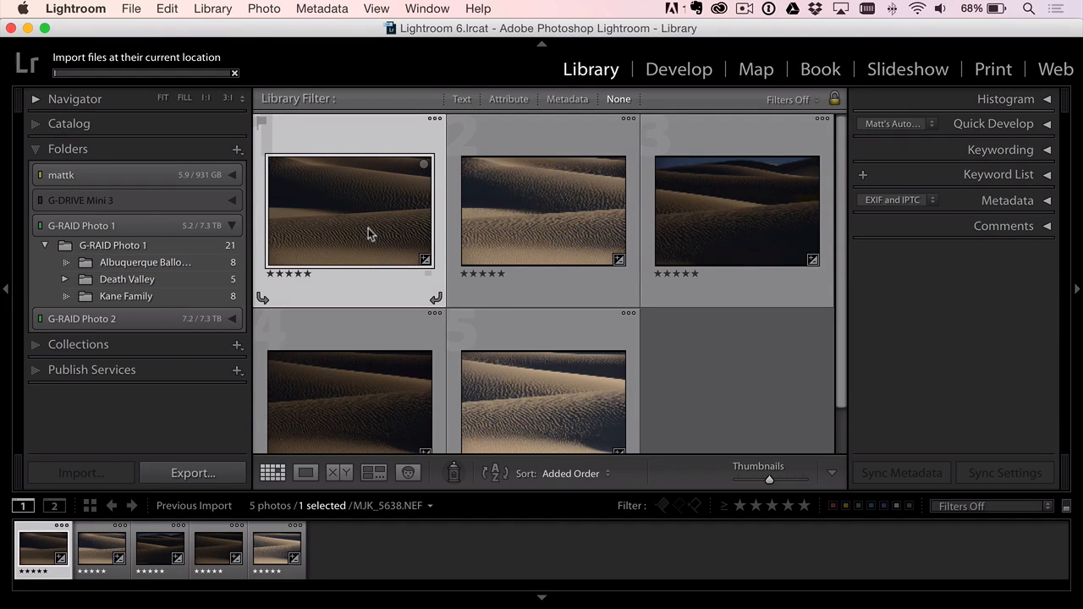
{"action": "double_click", "coordinate": [525, 209]}
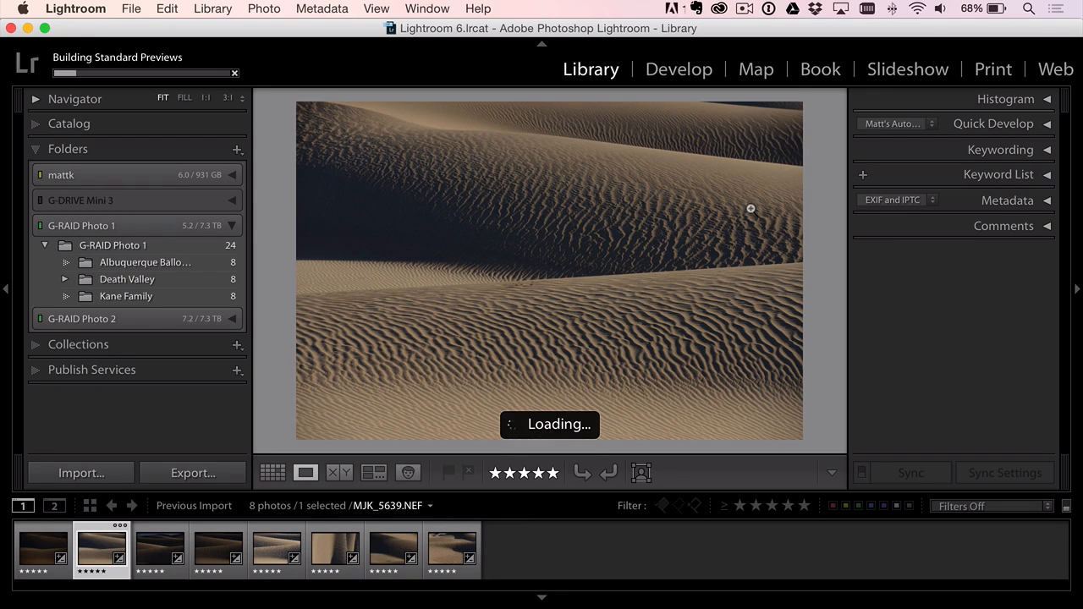
- Open MJK_5639.NEF for developing, reveal the adjustment controls and convert the photo to black and white
{"action": "left_click", "coordinate": [671, 75]}
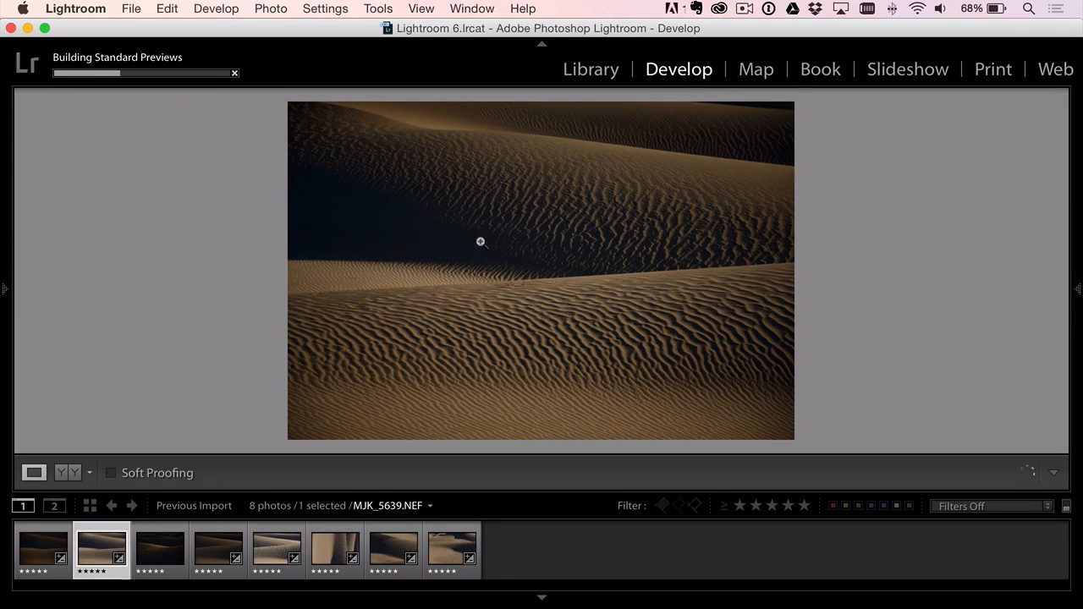
{"action": "left_click", "coordinate": [1078, 290]}
{"action": "left_click_drag", "start_coordinate": [1063, 249], "coordinate": [1057, 329]}
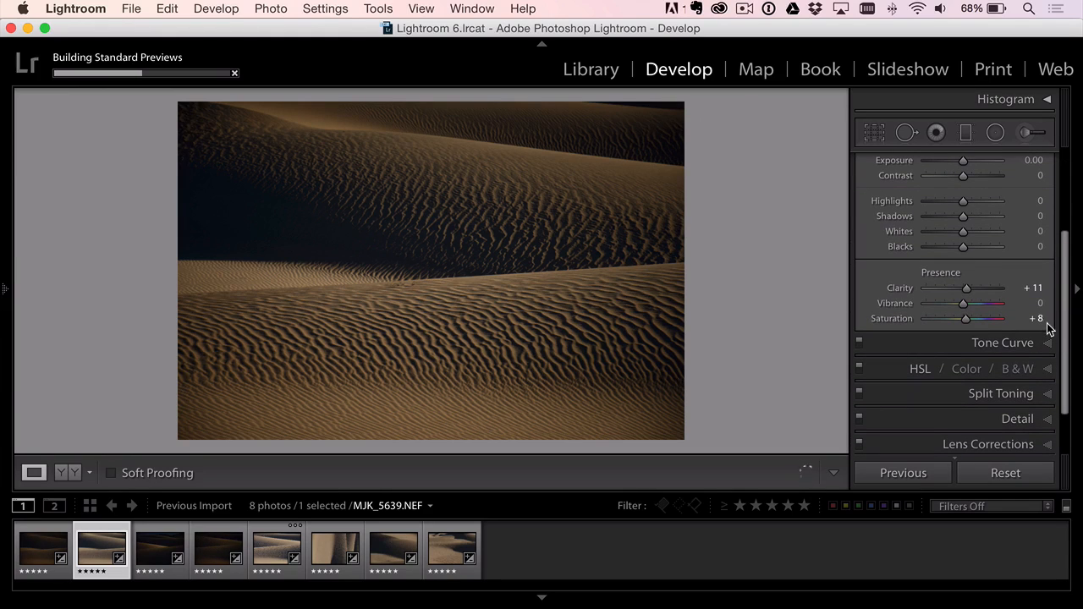
{"action": "left_click", "coordinate": [1020, 370]}
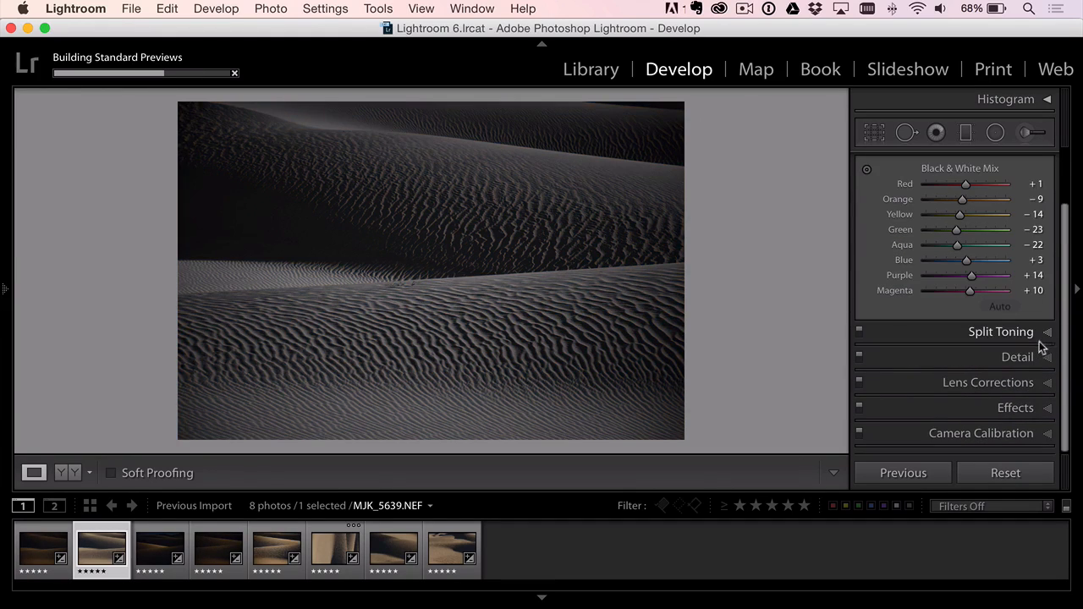
- Raise the black-and-white photo's Exposure to +0.90
{"action": "scroll", "coordinate": [1041, 254], "scroll_direction": "up", "scroll_amount": 5}
{"action": "left_click", "coordinate": [1018, 164]}
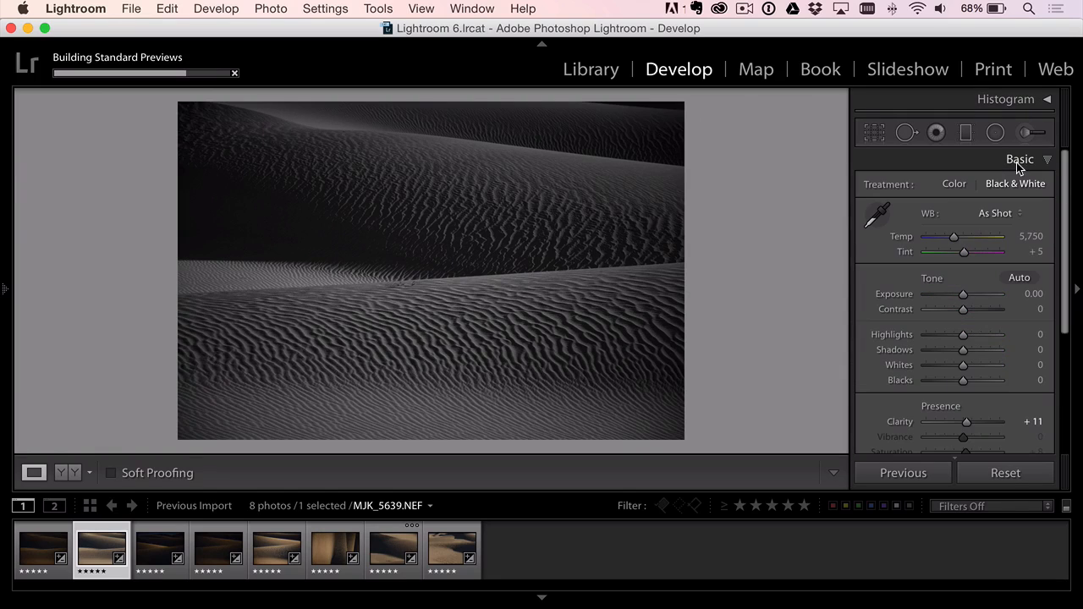
{"action": "left_click_drag", "start_coordinate": [969, 294], "coordinate": [968, 295]}
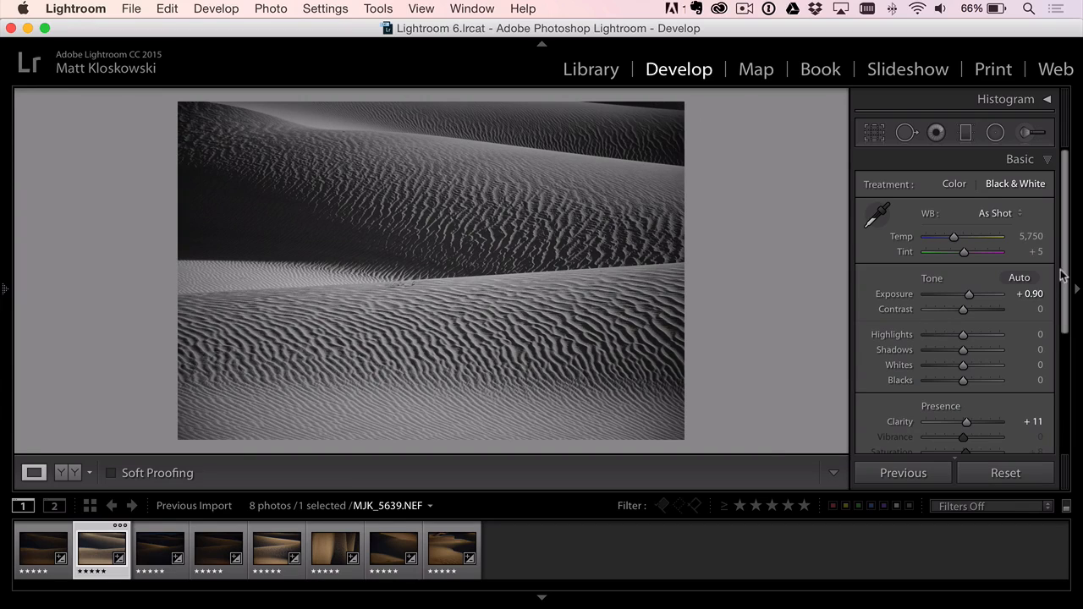
- Split-tone the photo with Highlights Hue 39, Shadows Hue 48 and Shadows Saturation 20
{"action": "scroll", "coordinate": [1065, 283], "scroll_direction": "down", "scroll_amount": 2}
{"action": "scroll", "coordinate": [1064, 284], "scroll_direction": "down", "scroll_amount": 5}
{"action": "left_click", "coordinate": [1006, 331]}
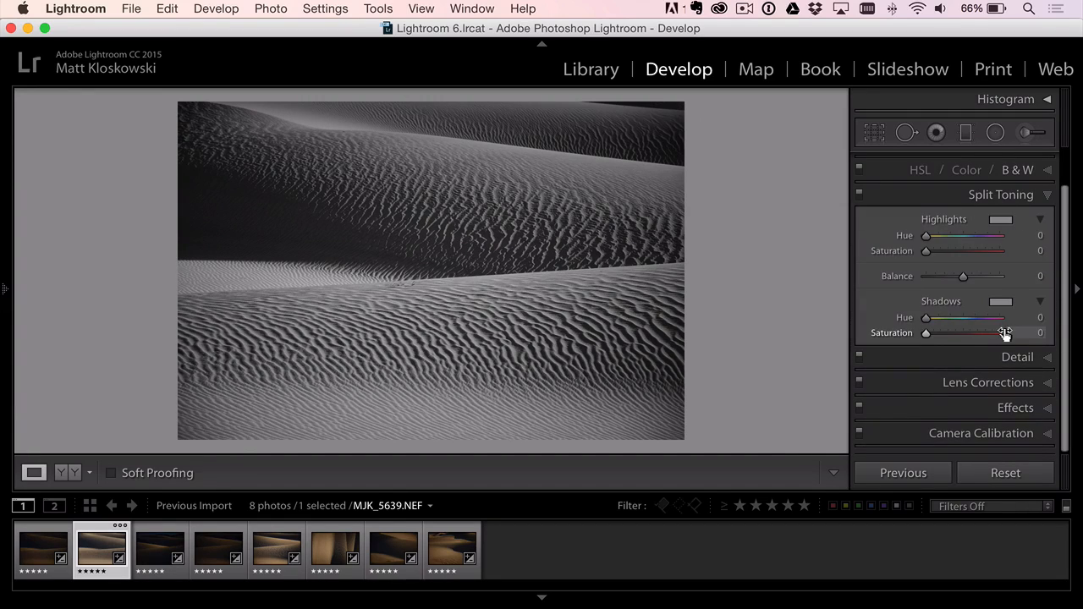
{"action": "mouse_move", "coordinate": [925, 319]}
{"action": "left_mouse_down"}
{"action": "mouse_move", "coordinate": [948, 334]}
{"action": "mouse_move", "coordinate": [936, 332]}
{"action": "left_mouse_up"}
{"action": "left_click_drag", "start_coordinate": [933, 235], "coordinate": [909, 254]}
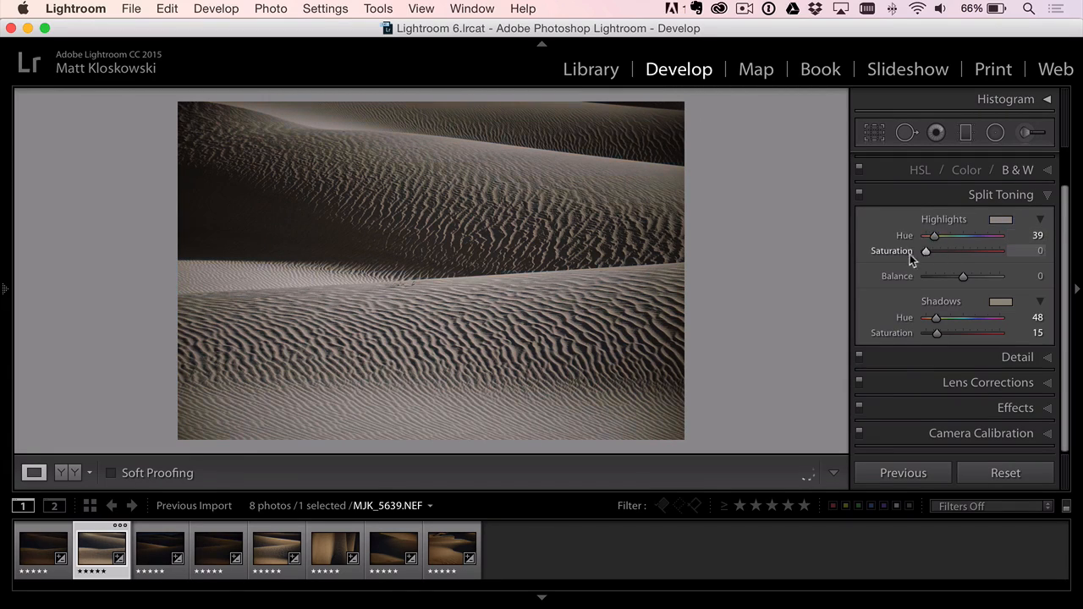
{"action": "left_click_drag", "start_coordinate": [942, 337], "coordinate": [942, 335]}
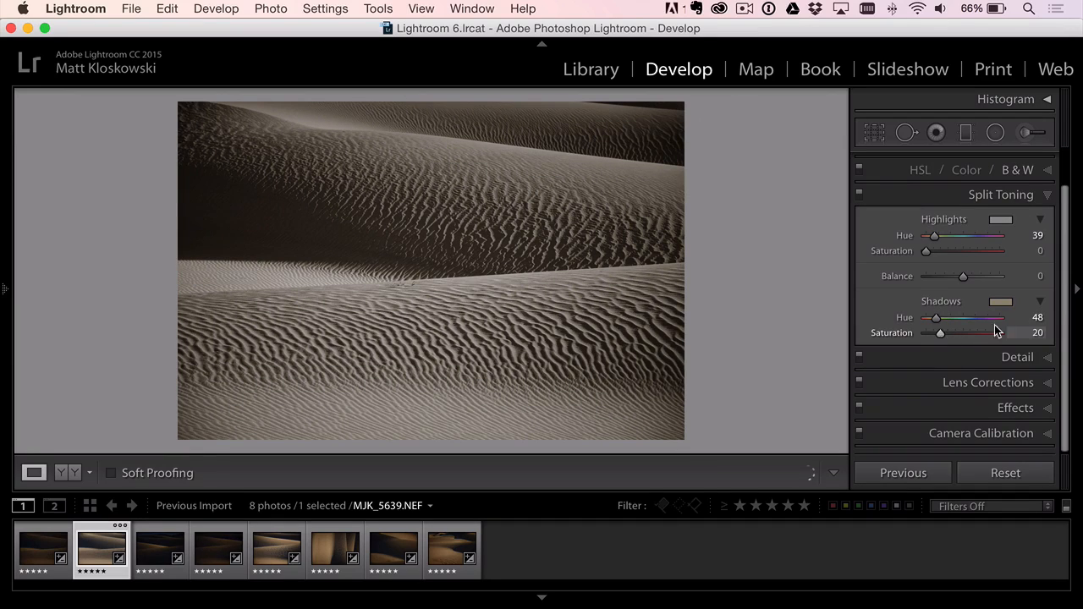
- Set the photo's Clarity to +23, Whites to +51 and Blacks to −48
{"action": "scroll", "coordinate": [1049, 169], "scroll_direction": "up", "scroll_amount": 3}
{"action": "left_click", "coordinate": [1046, 161]}
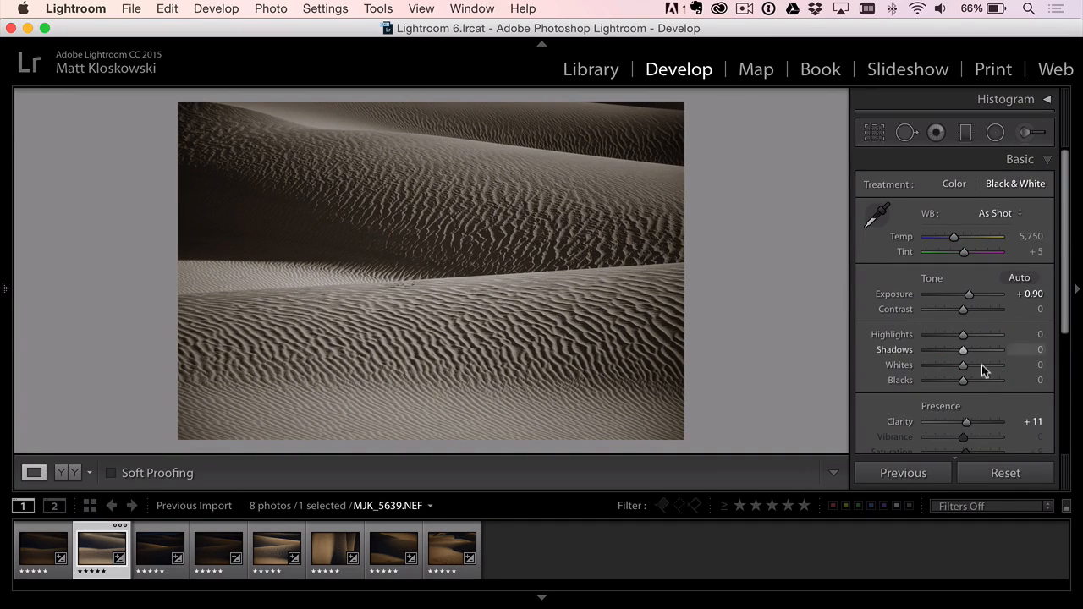
{"action": "left_click_drag", "start_coordinate": [970, 423], "coordinate": [974, 423]}
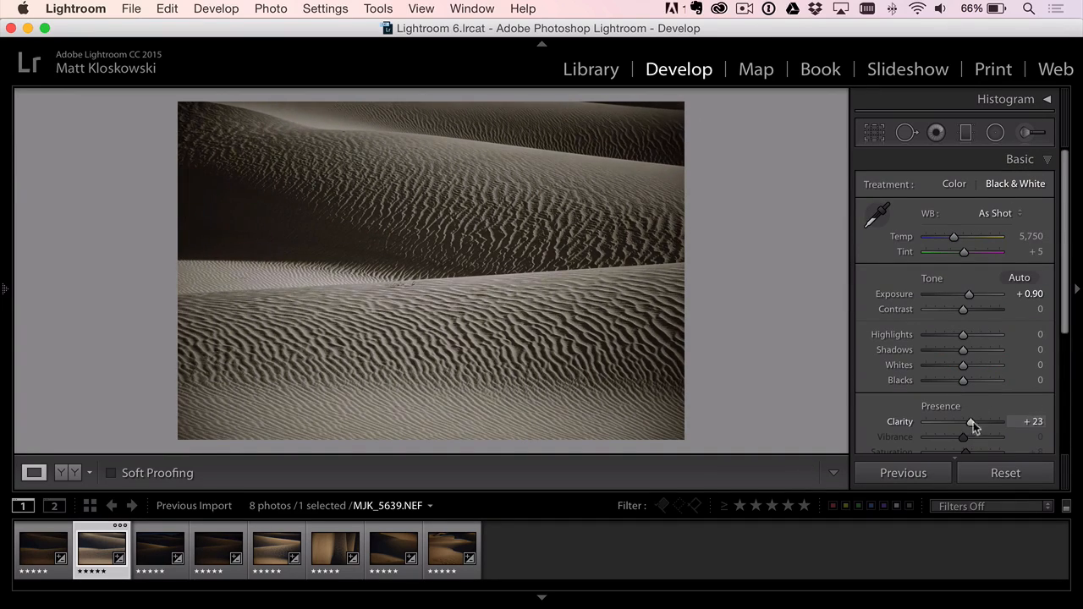
{"action": "key", "text": "alt"}
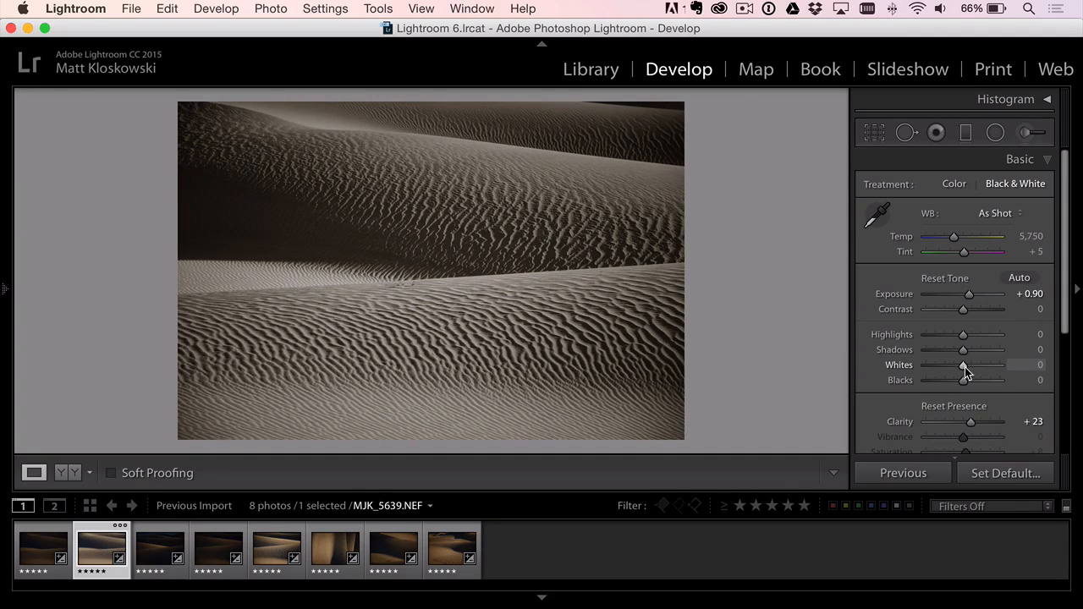
{"action": "left_click_drag", "start_coordinate": [965, 369], "coordinate": [945, 382]}
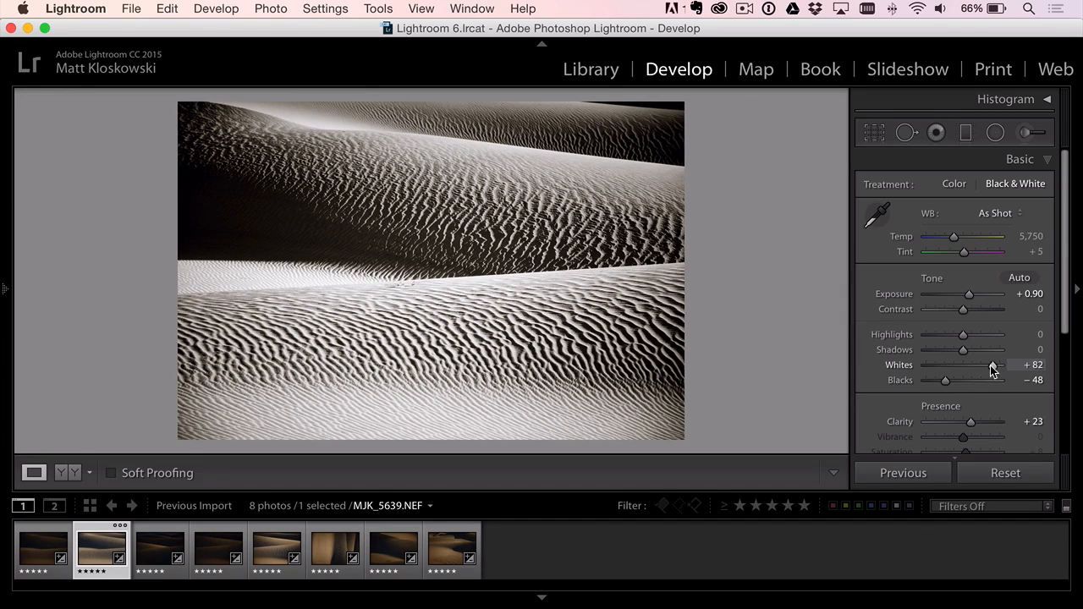
{"action": "left_click_drag", "start_coordinate": [992, 366], "coordinate": [980, 366]}
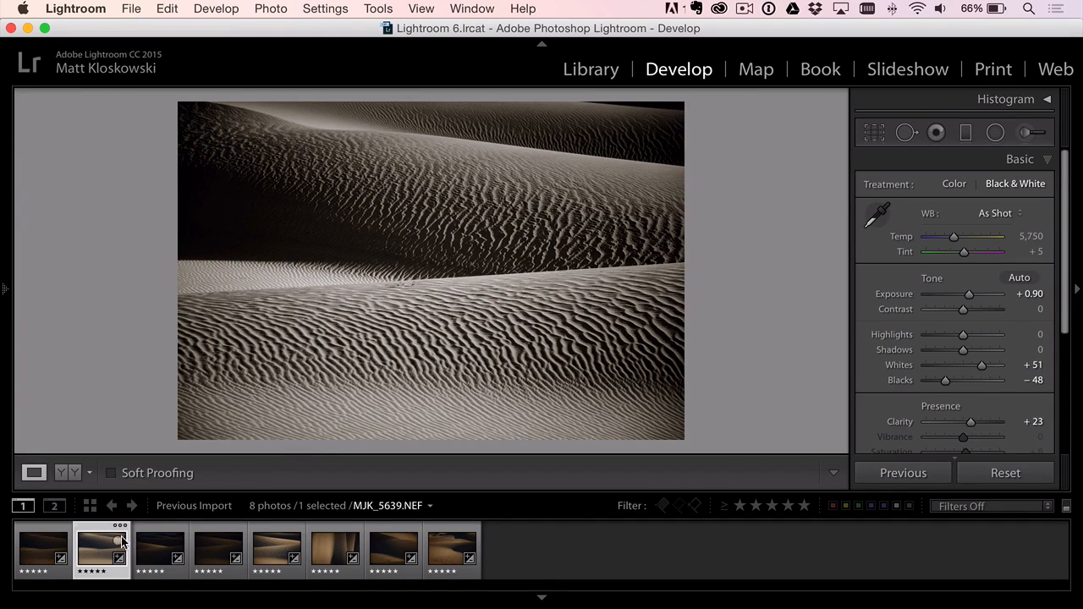
- Synchronize White Balance, Basic Tone, Clarity, Black & White Mix and Split Toning from MJK_5639.NEF to the six photos following it
{"action": "left_click", "coordinate": [470, 554], "text": "shift"}
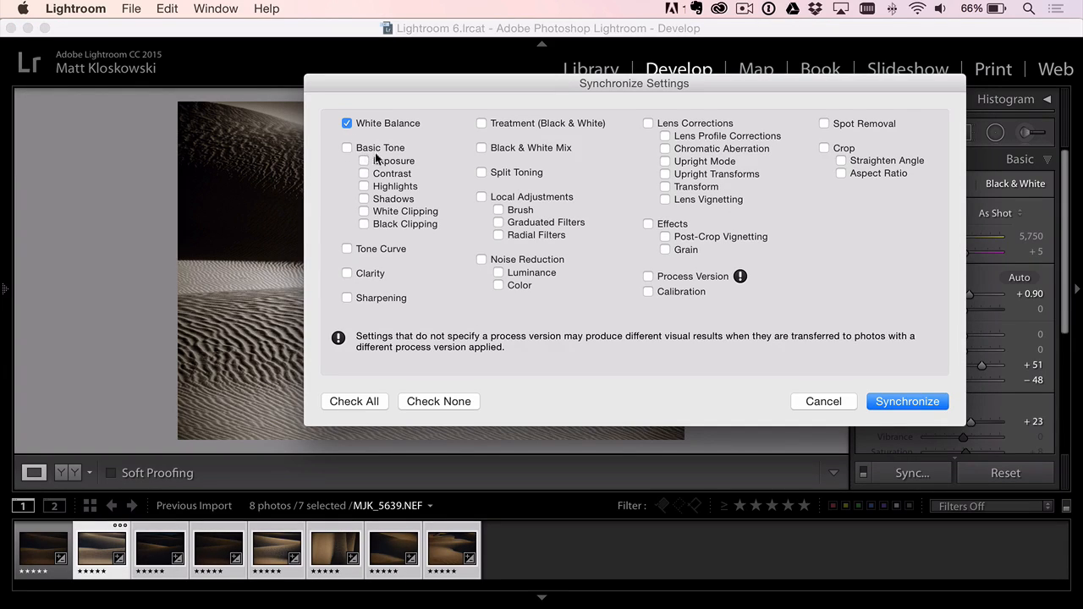
{"action": "left_click", "coordinate": [346, 148]}
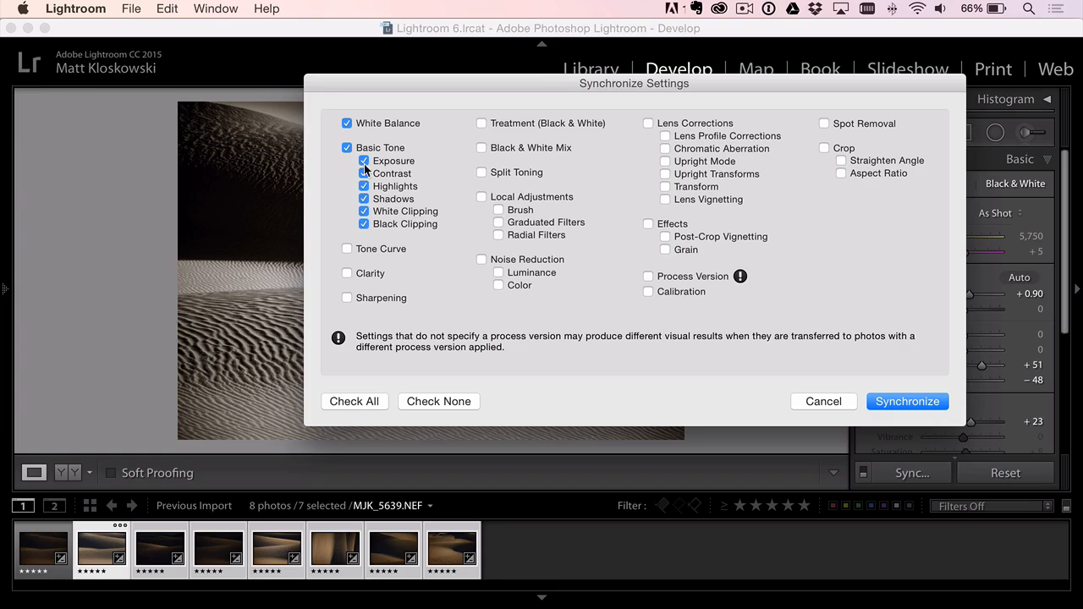
{"action": "left_click", "coordinate": [369, 280]}
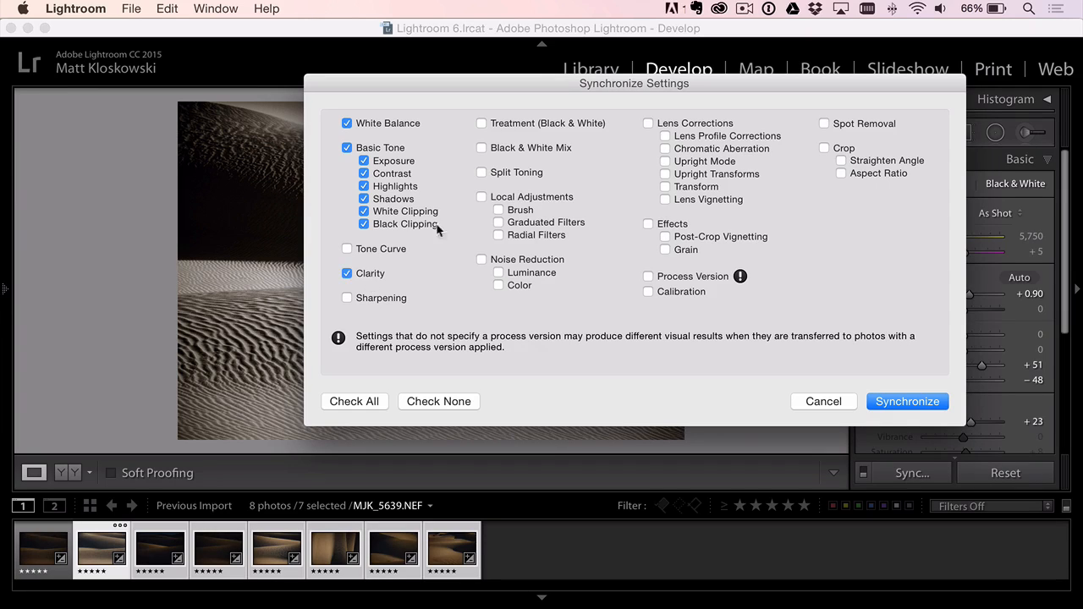
{"action": "left_click", "coordinate": [512, 151]}
{"action": "left_click", "coordinate": [505, 174]}
{"action": "left_click", "coordinate": [897, 402]}
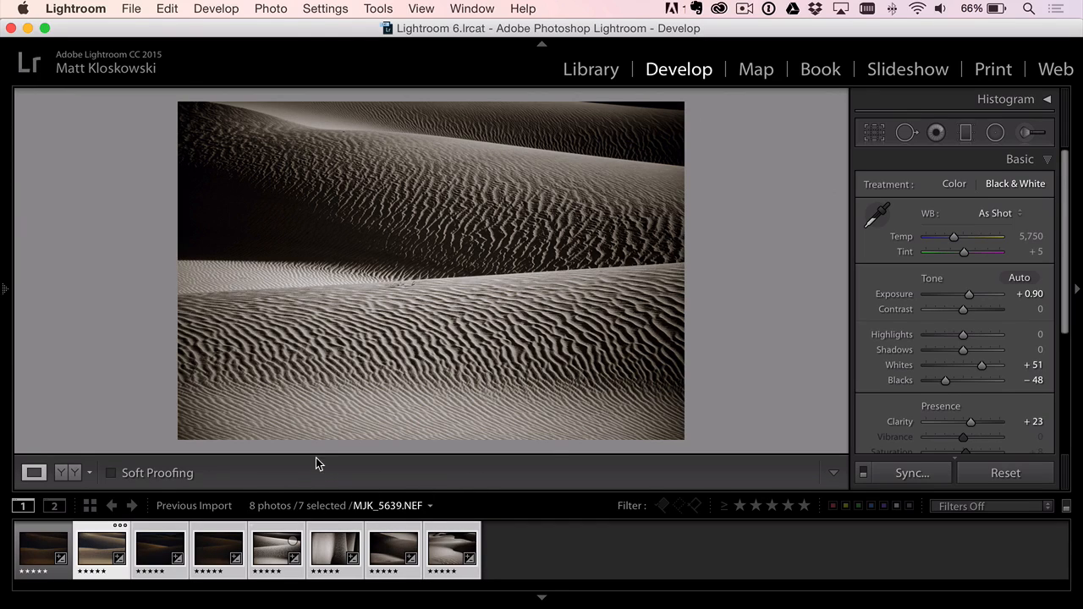
- Review the synchronized look on MJK_5664, MJK_5657, MJK_5653 and MJK_5649, and clear the photo selection
{"action": "left_click", "coordinate": [448, 552]}
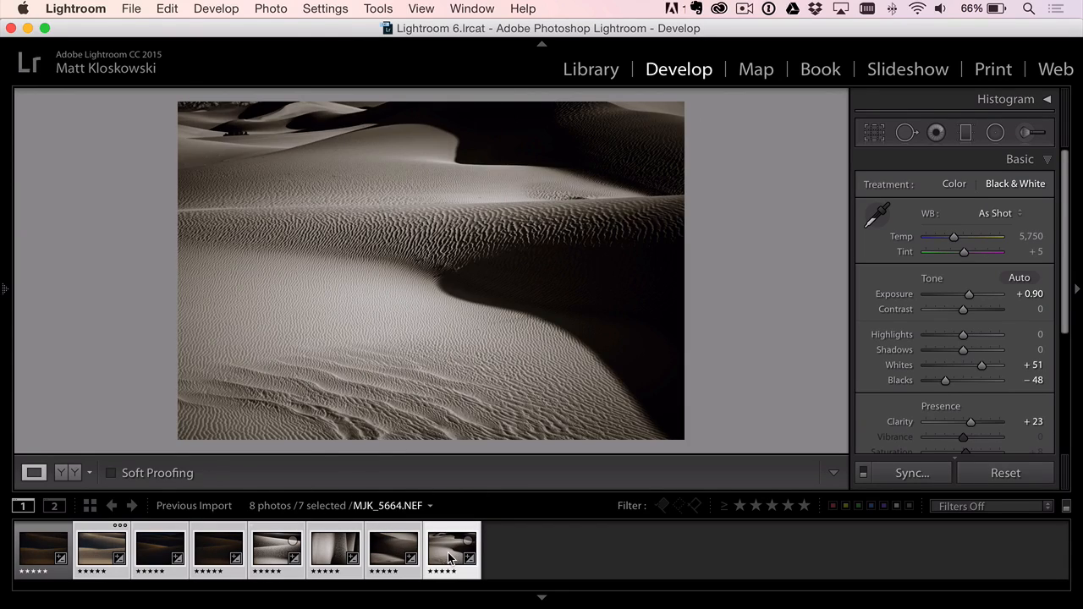
{"action": "left_click", "coordinate": [392, 548]}
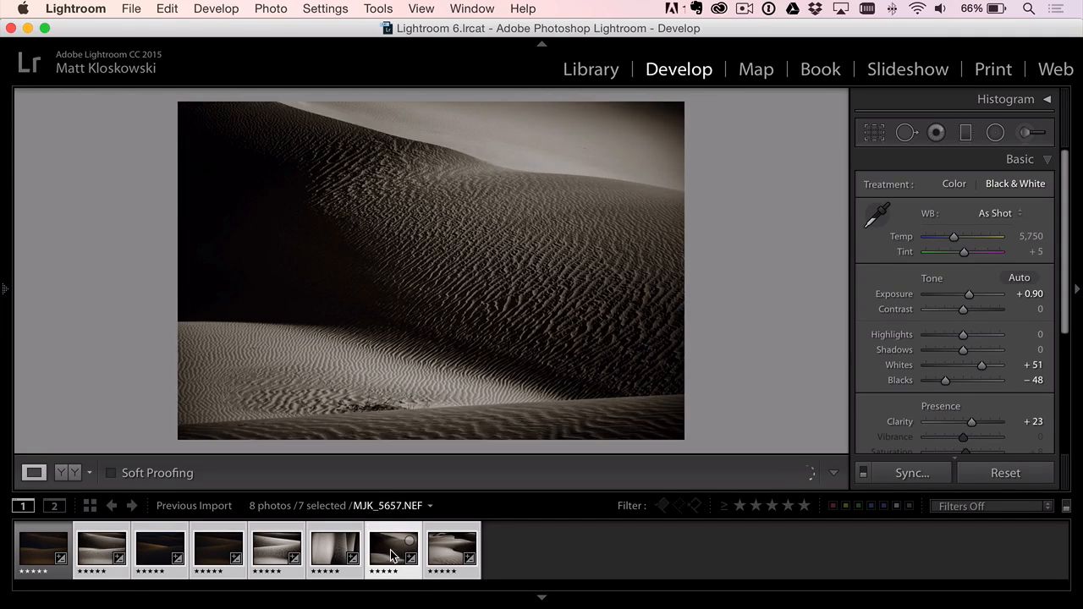
{"action": "left_click", "coordinate": [327, 555]}
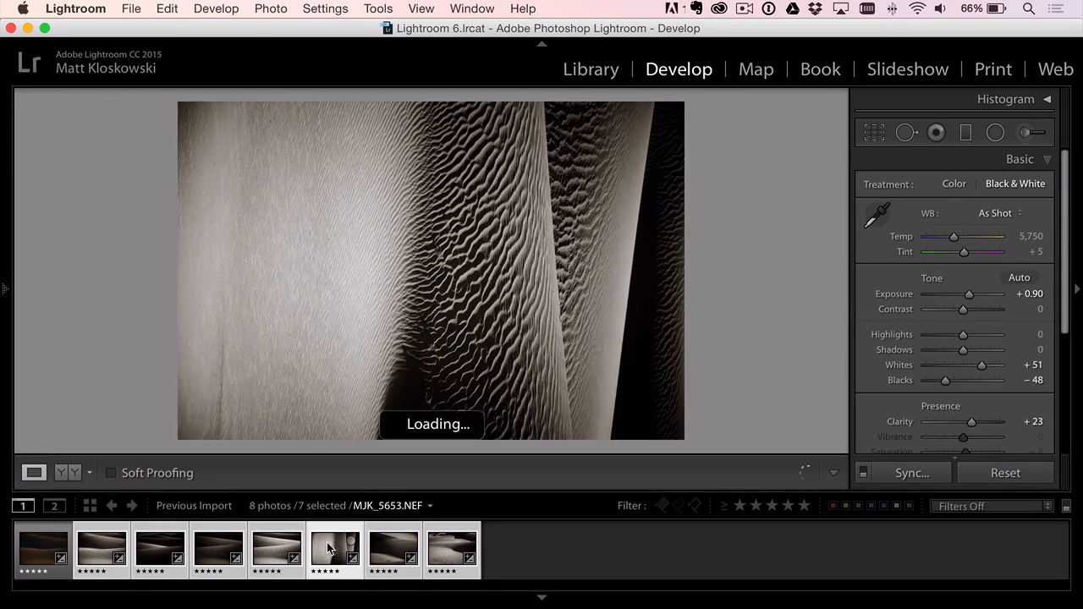
{"action": "left_click", "coordinate": [276, 554]}
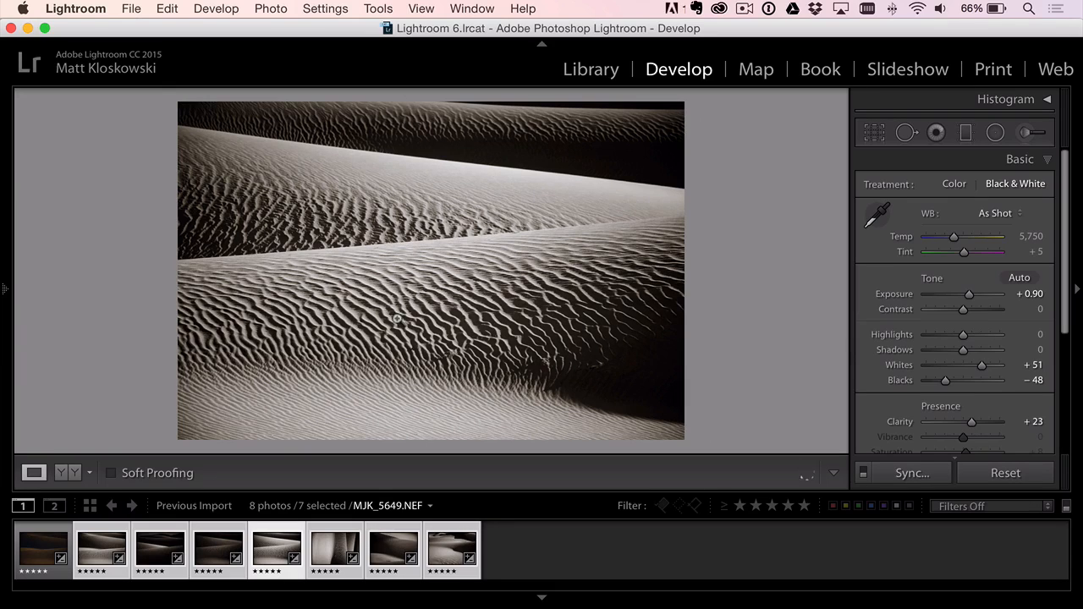
{"action": "left_click", "coordinate": [502, 552]}
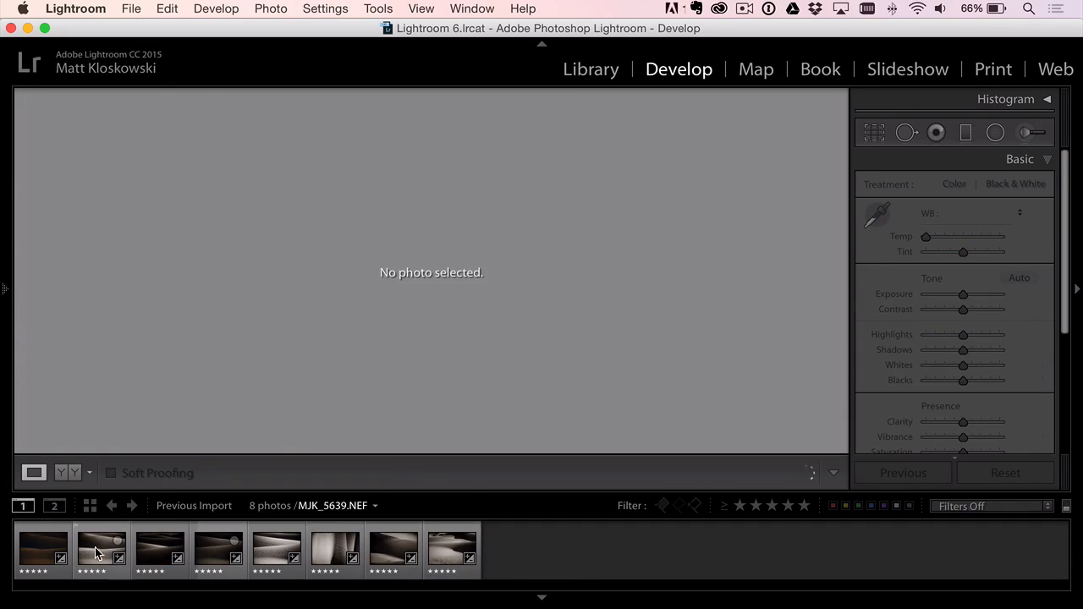
- Look over MJK_5664.NEF and MJK_5657.NEF, and reset all develop adjustments on MJK_5649.NEF
{"action": "left_click", "coordinate": [440, 547]}
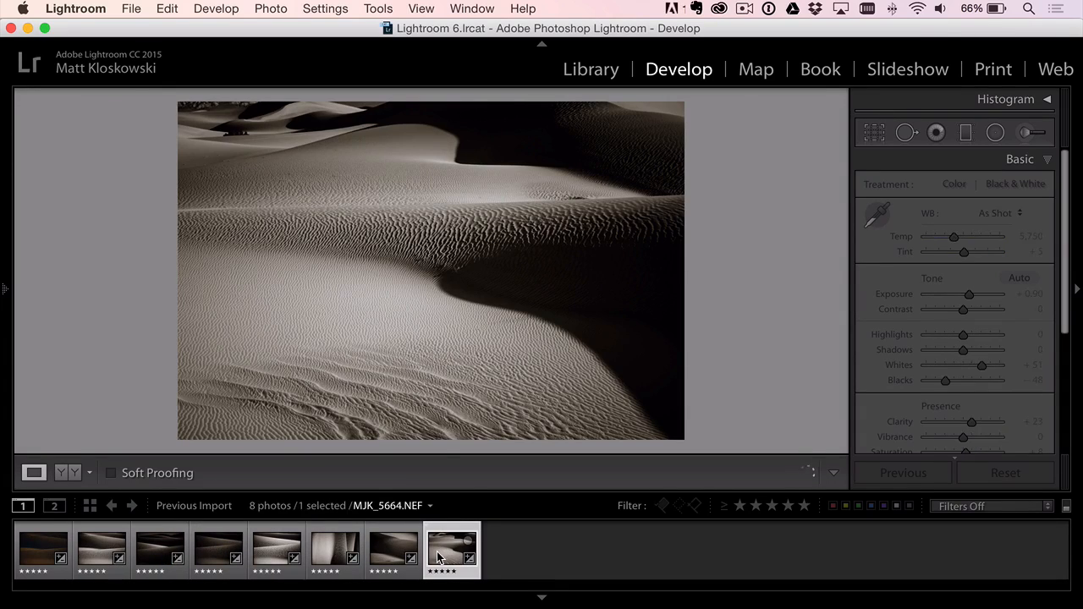
{"action": "left_click", "coordinate": [384, 555]}
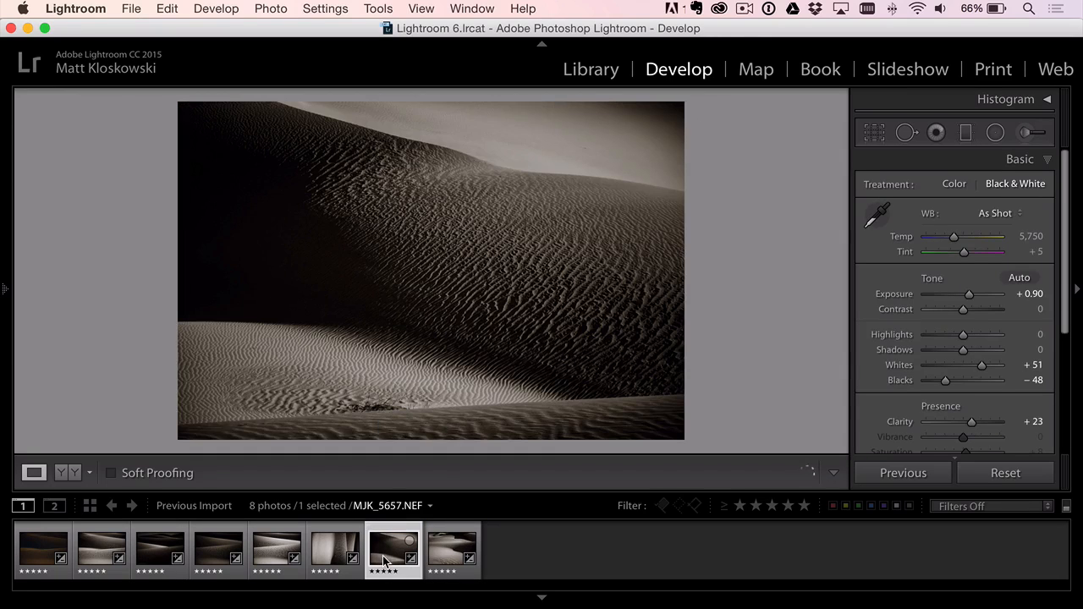
{"action": "left_click", "coordinate": [280, 548]}
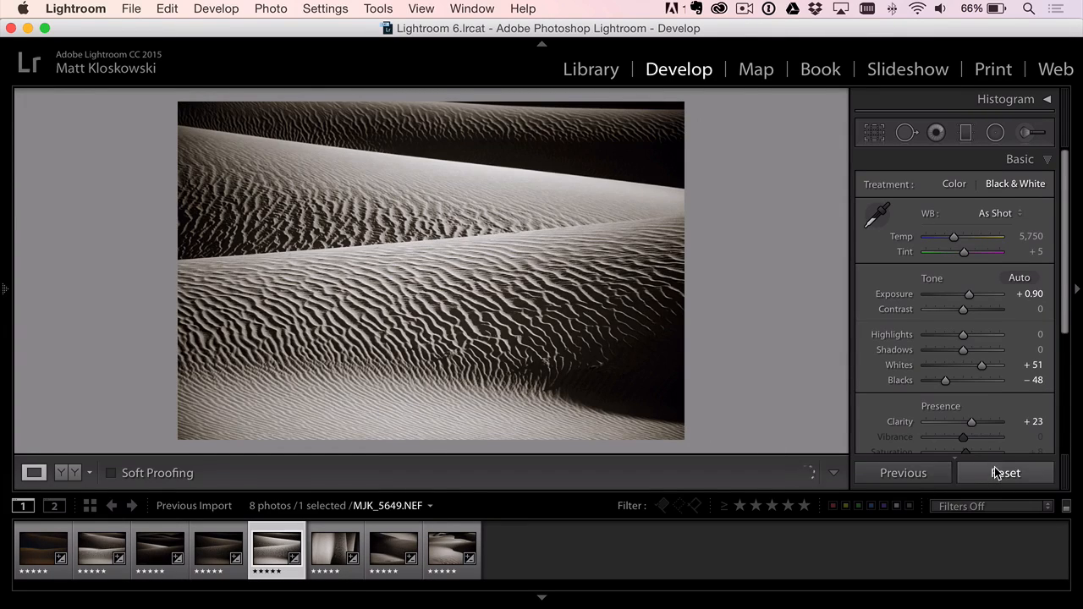
{"action": "left_click", "coordinate": [989, 472]}
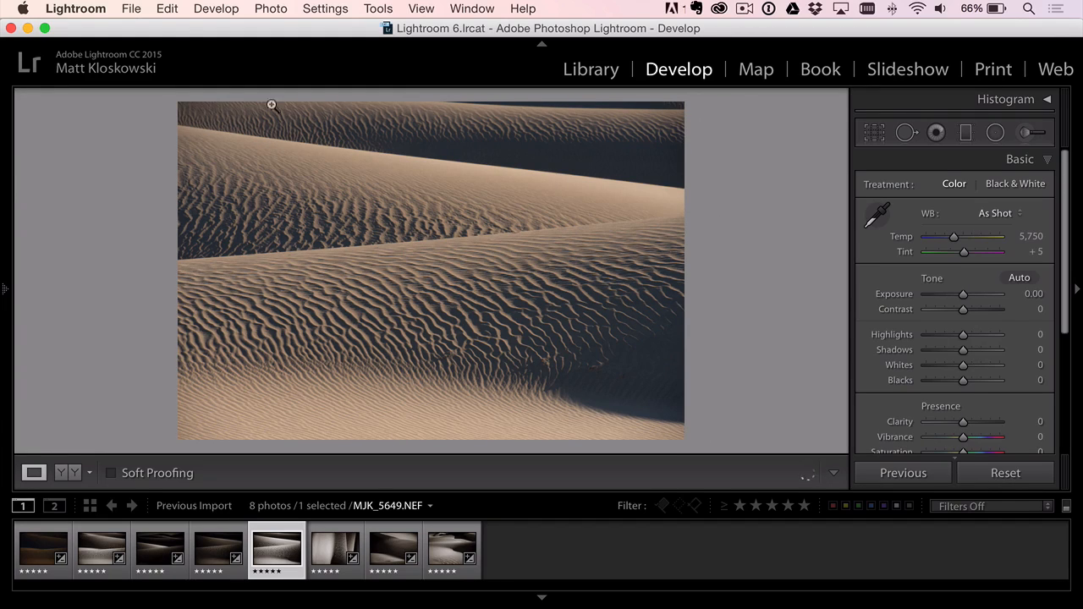
- Open a copy of MJK_5649 in the Perfect B&W 9 plug-in
{"action": "left_click", "coordinate": [136, 12]}
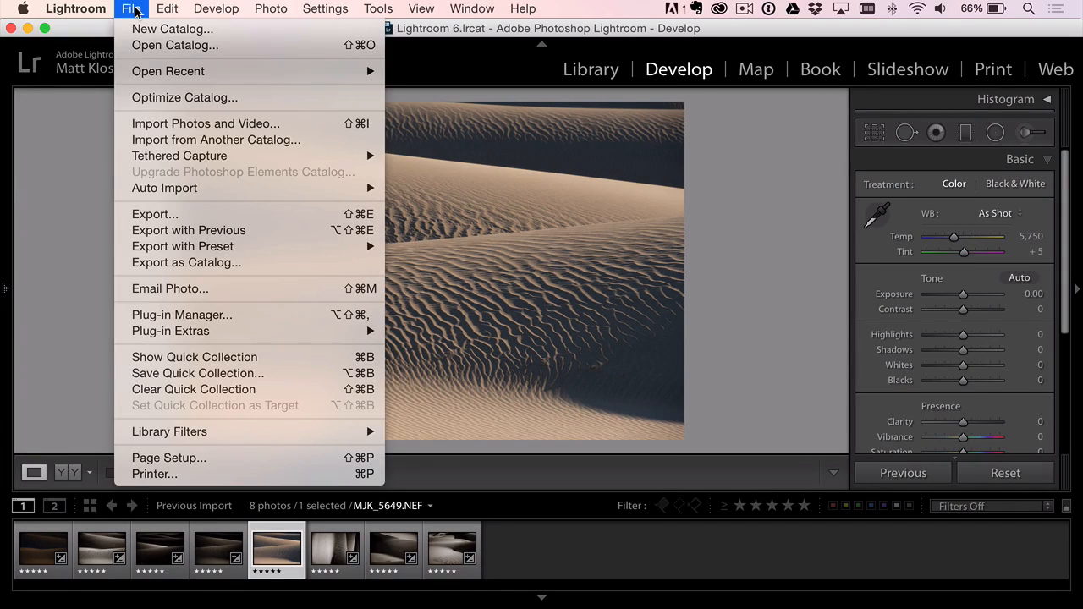
{"action": "mouse_move", "coordinate": [188, 337]}
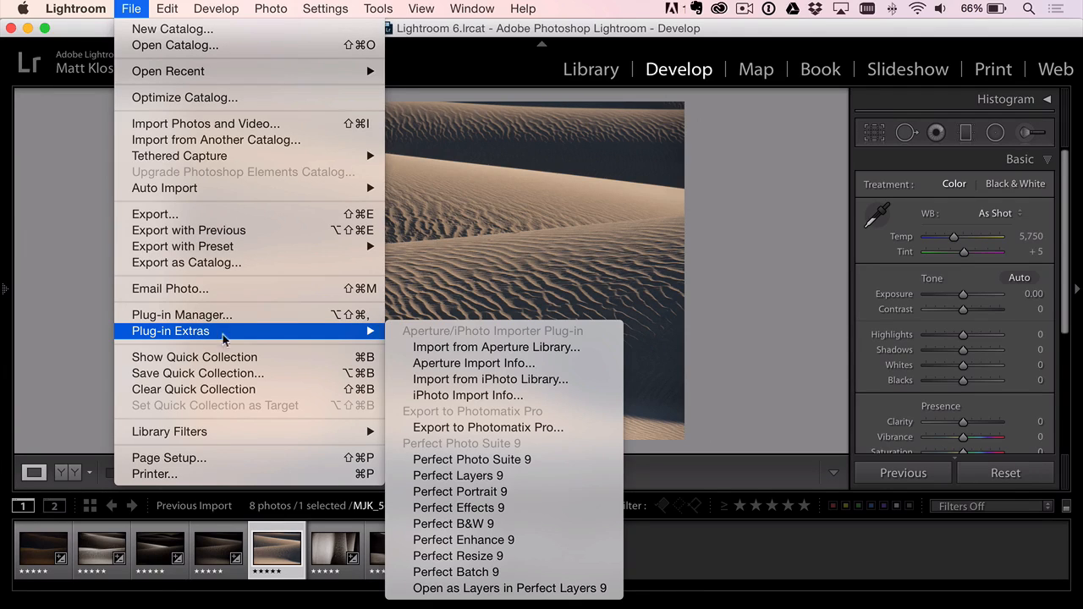
{"action": "left_click", "coordinate": [463, 526]}
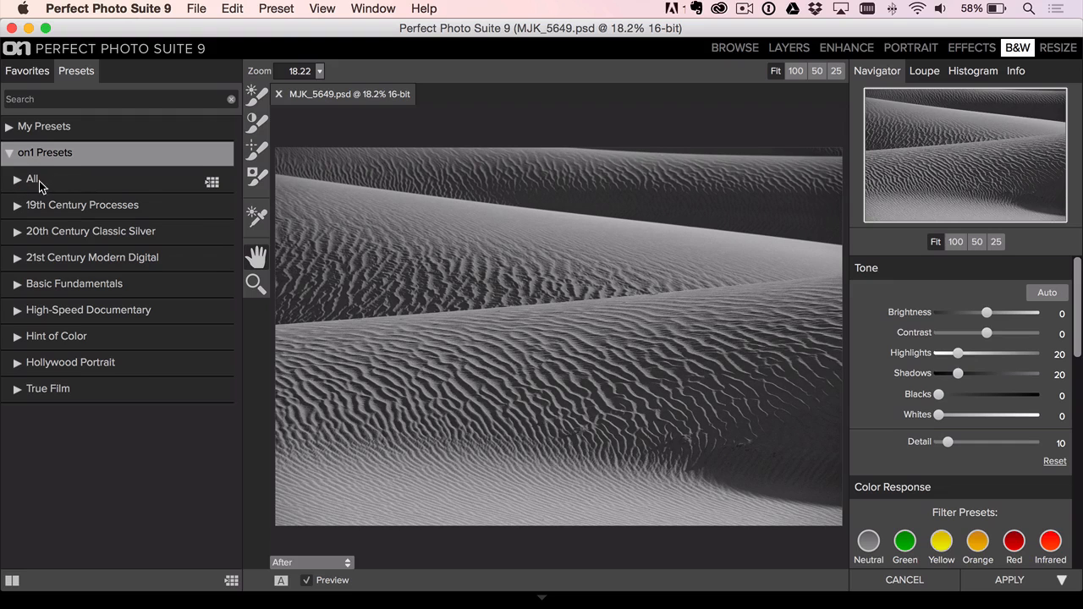
- Apply the Ansel in the Valley preset from the complete on1 Presets collection to the dune photo
{"action": "left_click", "coordinate": [39, 181]}
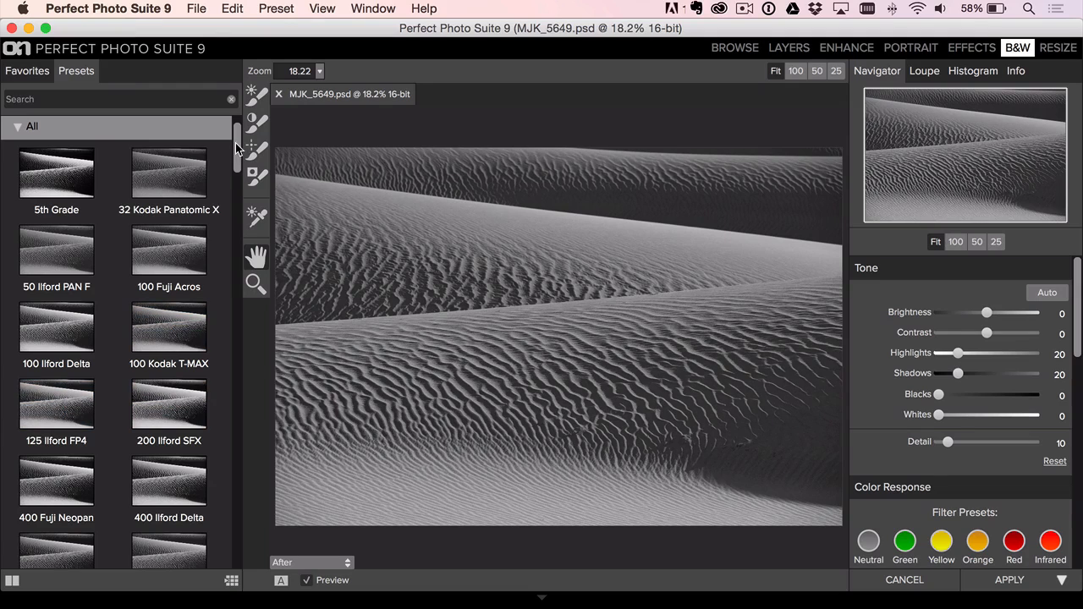
{"action": "left_click_drag", "start_coordinate": [237, 148], "coordinate": [237, 218]}
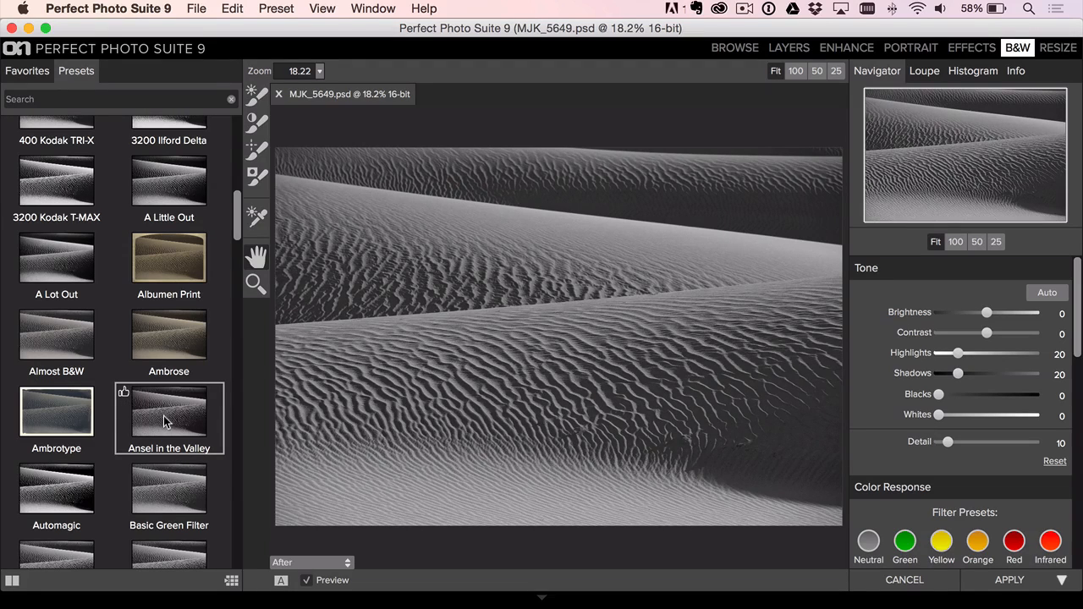
{"action": "left_click", "coordinate": [165, 420]}
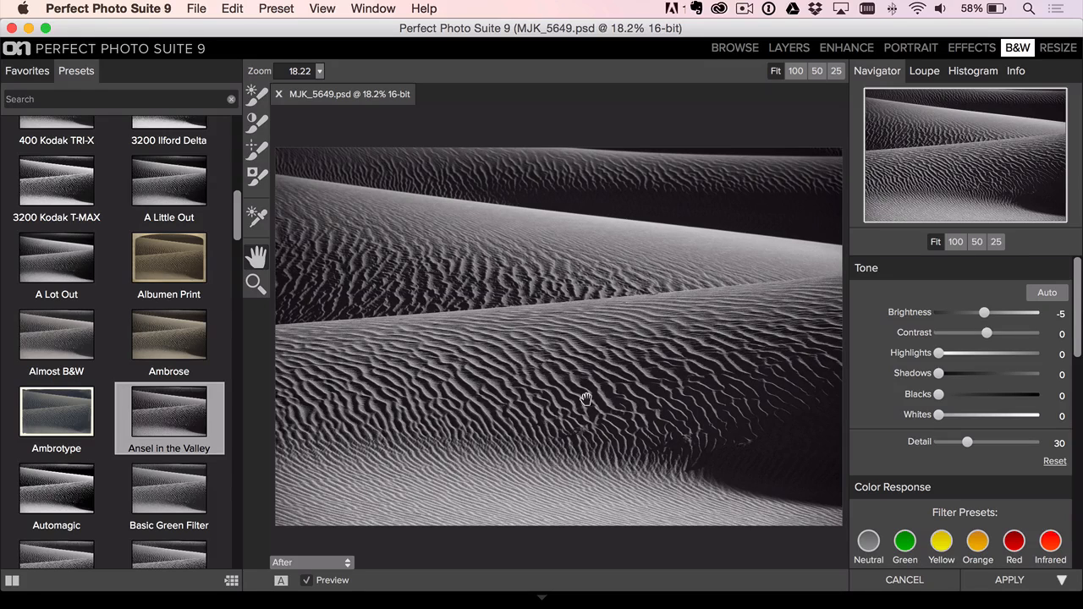
- Set the Toner to the Selenium 2 preset with a Silver (Shadows) Amount of 22
{"action": "left_click_drag", "start_coordinate": [1078, 347], "coordinate": [1070, 445]}
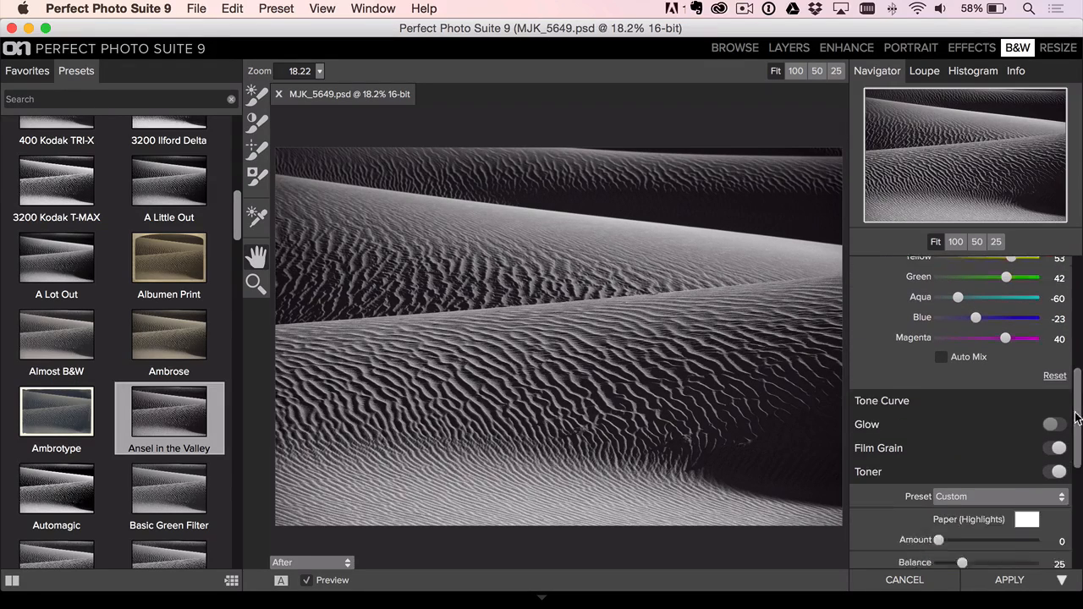
{"action": "scroll", "coordinate": [1005, 364], "scroll_direction": "down", "scroll_amount": 10}
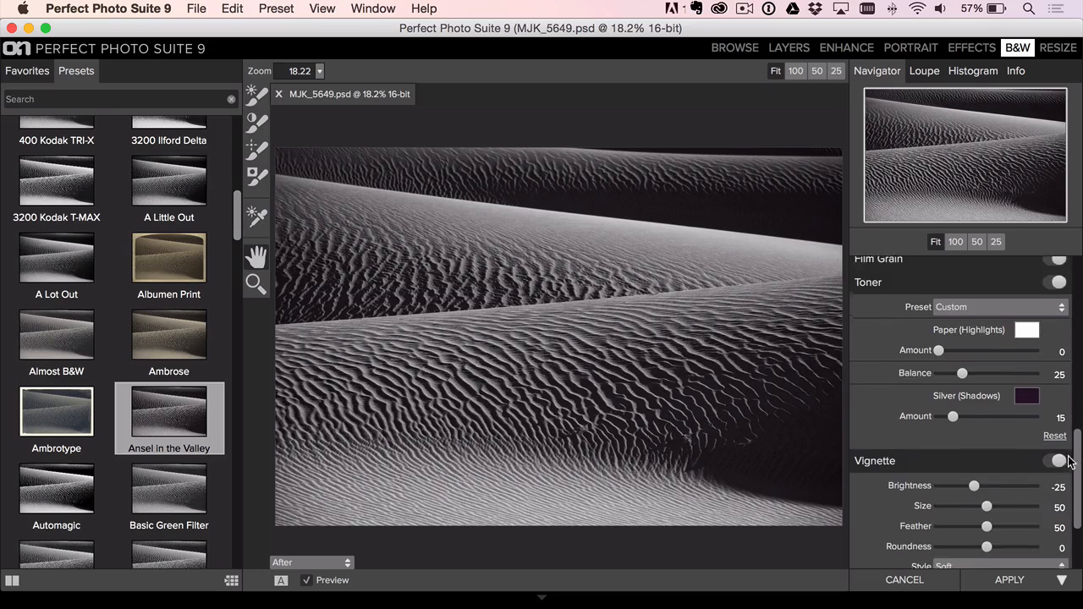
{"action": "left_click", "coordinate": [978, 296]}
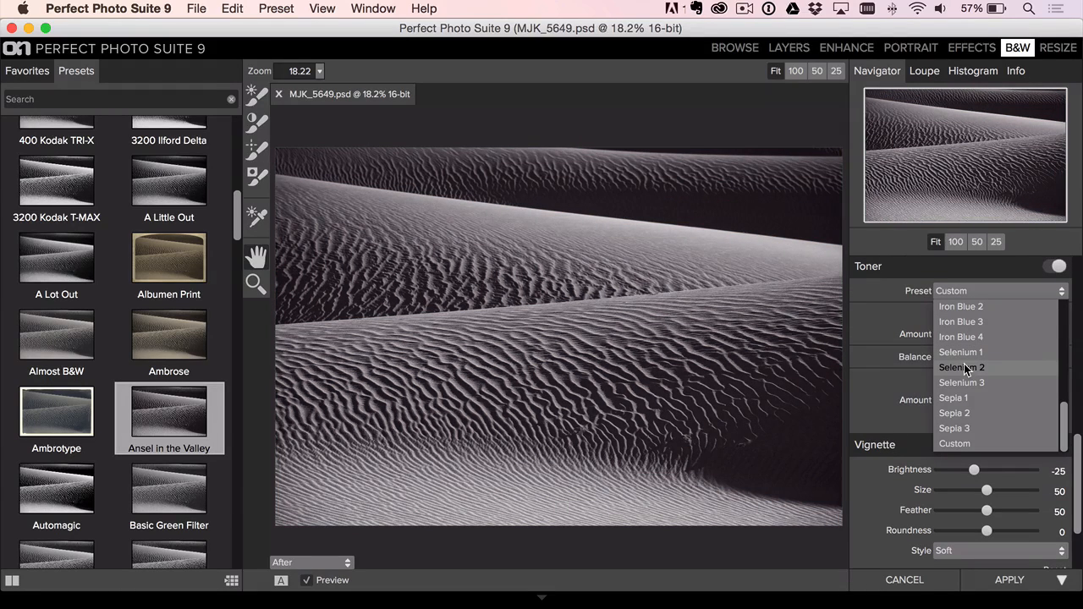
{"action": "left_click", "coordinate": [962, 367]}
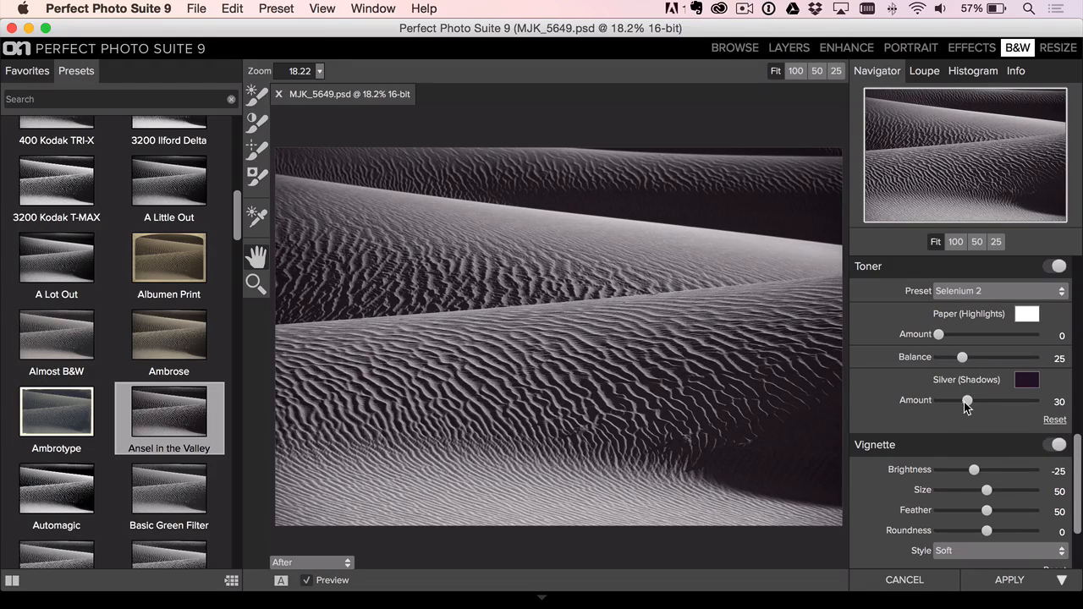
{"action": "left_click_drag", "start_coordinate": [964, 401], "coordinate": [977, 432]}
- Set the Vignette Size to 42 and the Tone Detail to 40
{"action": "scroll", "coordinate": [966, 430], "scroll_direction": "down", "scroll_amount": 2}
{"action": "scroll", "coordinate": [1073, 475], "scroll_direction": "down", "scroll_amount": 1}
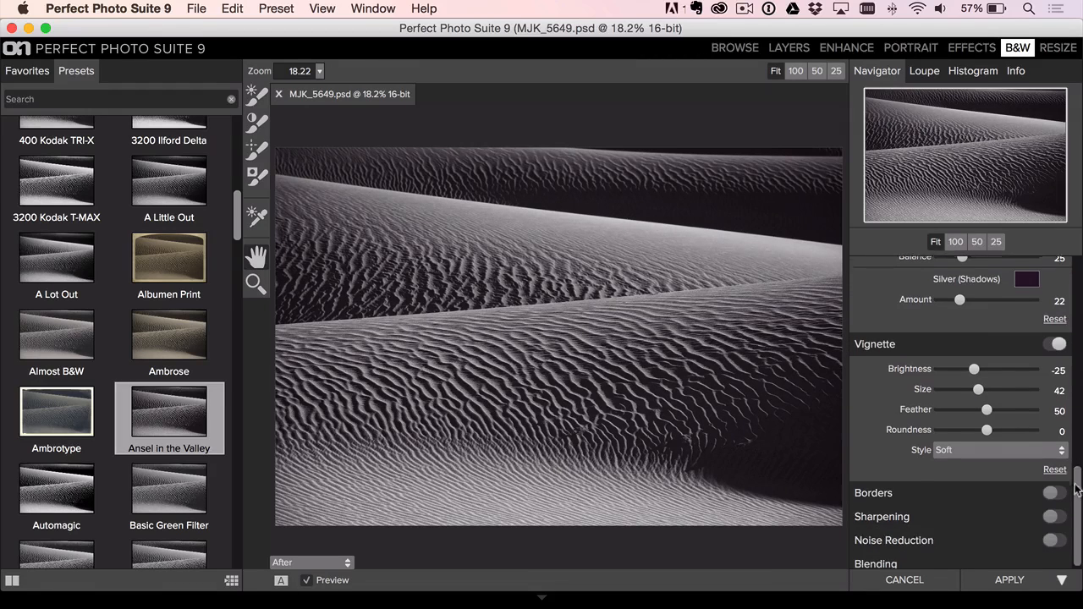
{"action": "scroll", "coordinate": [1077, 480], "scroll_direction": "up", "scroll_amount": 10}
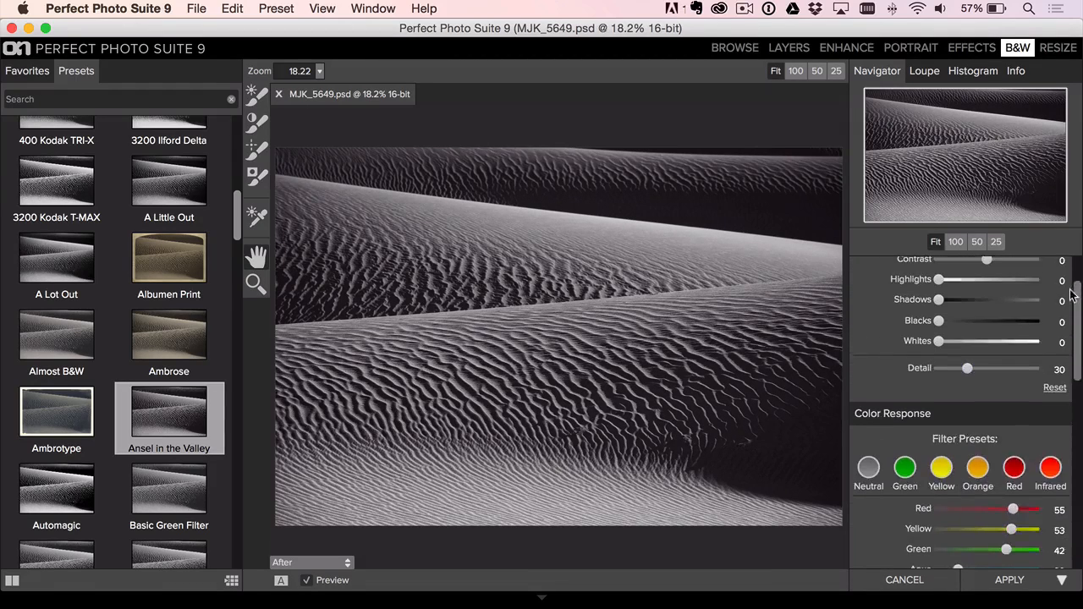
{"action": "left_click_drag", "start_coordinate": [971, 432], "coordinate": [980, 432]}
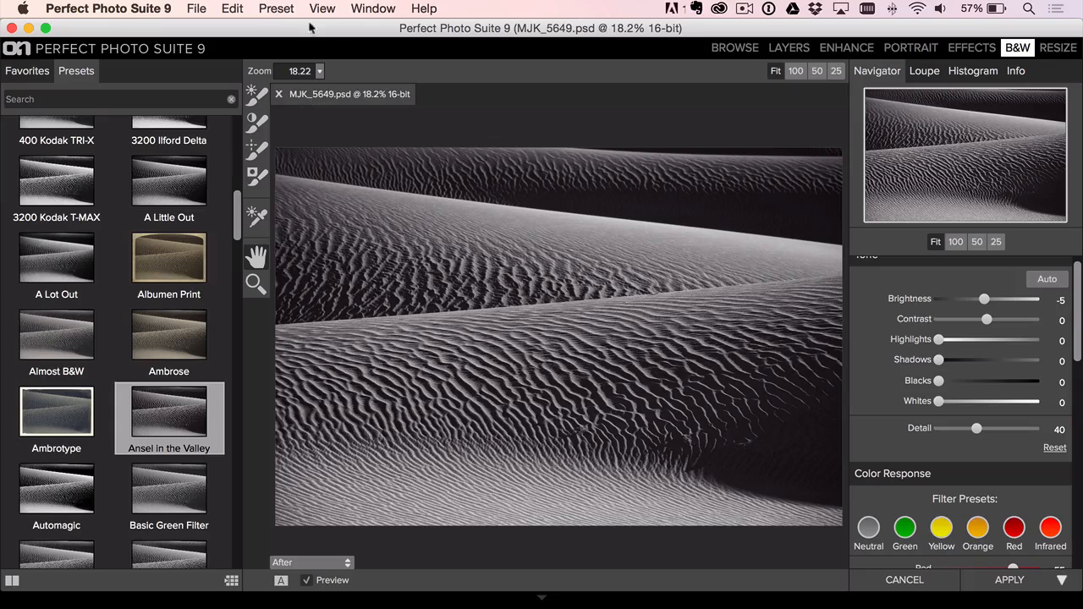
- Save the look as a new preset in the Desert category, named with the creator's first name plus Desert, and fill in the creator's name
{"action": "left_click", "coordinate": [275, 10]}
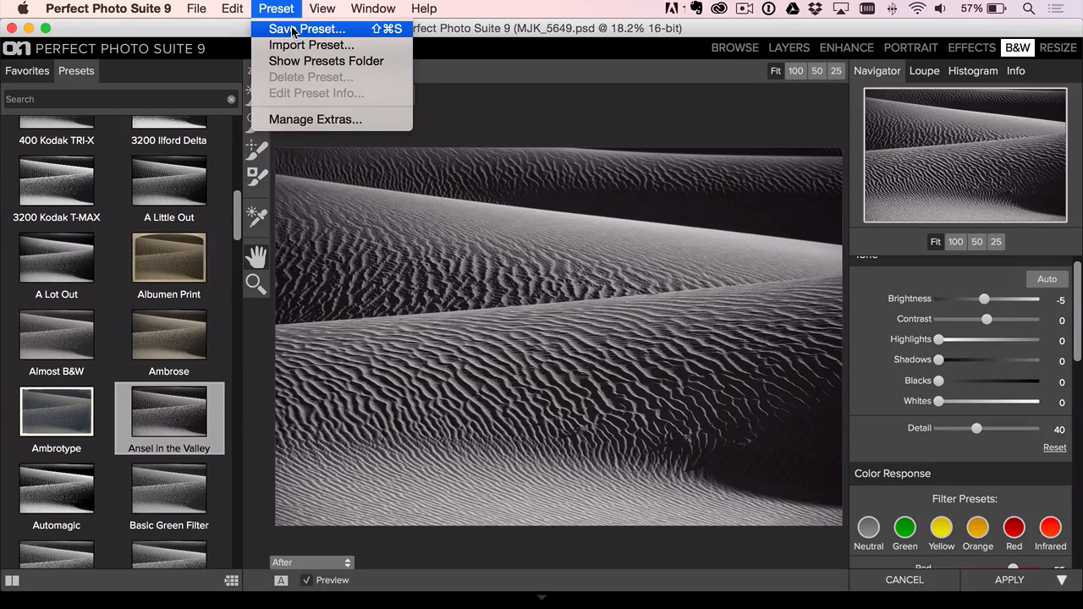
{"action": "left_click", "coordinate": [294, 30]}
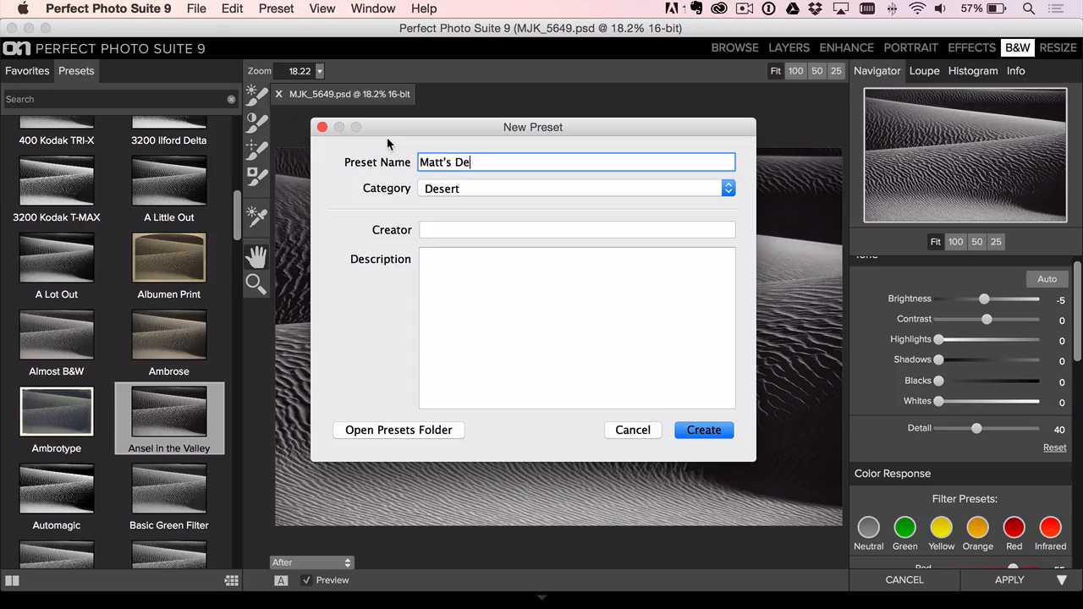
{"action": "left_click", "coordinate": [445, 188]}
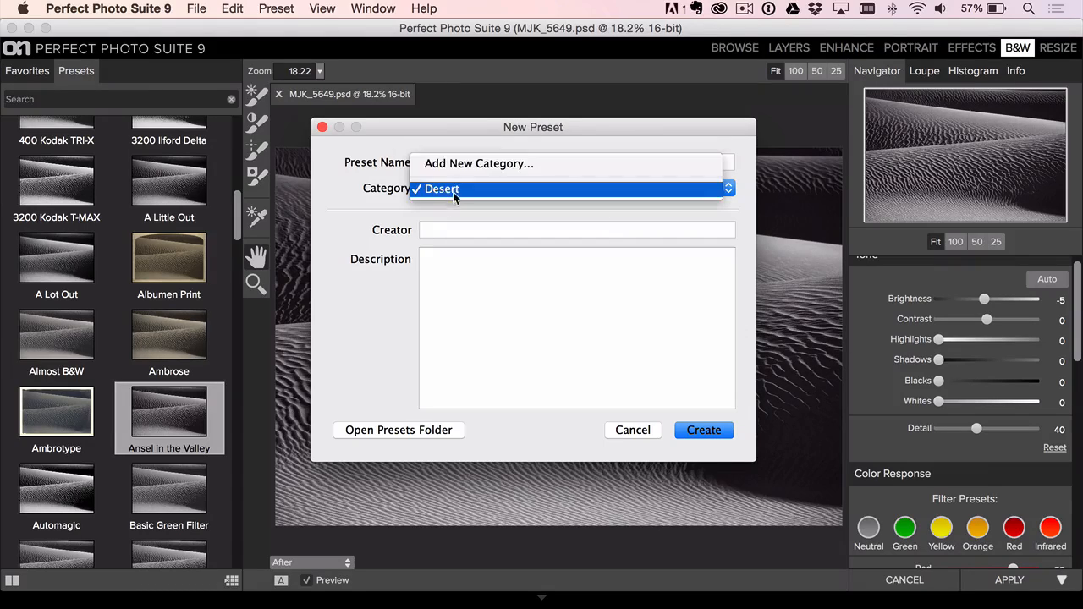
{"action": "left_click", "coordinate": [446, 187]}
{"action": "left_click", "coordinate": [449, 230]}
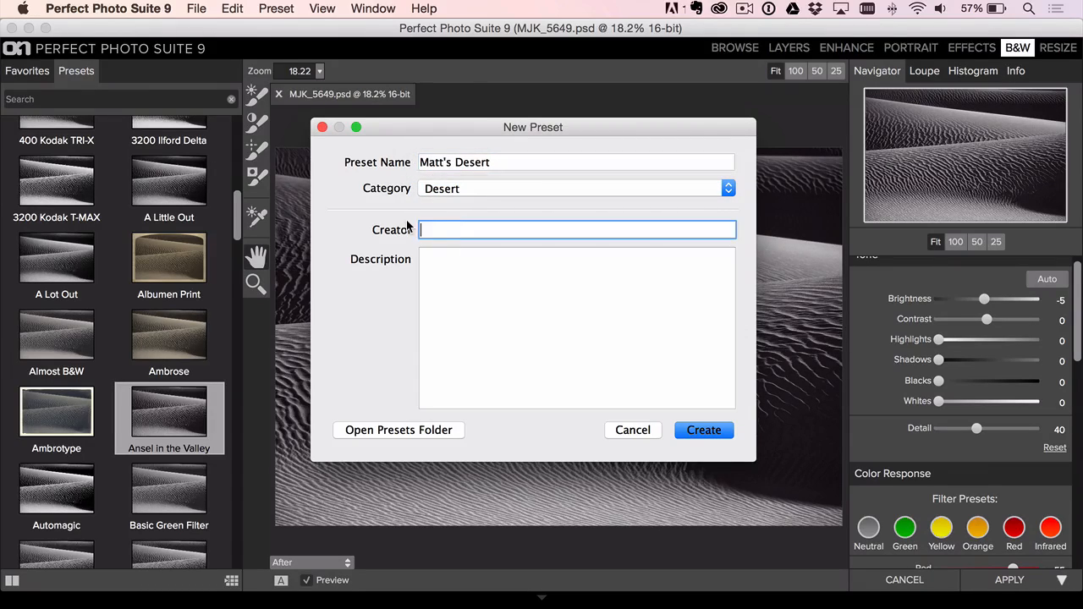
{"action": "left_click", "coordinate": [702, 431]}
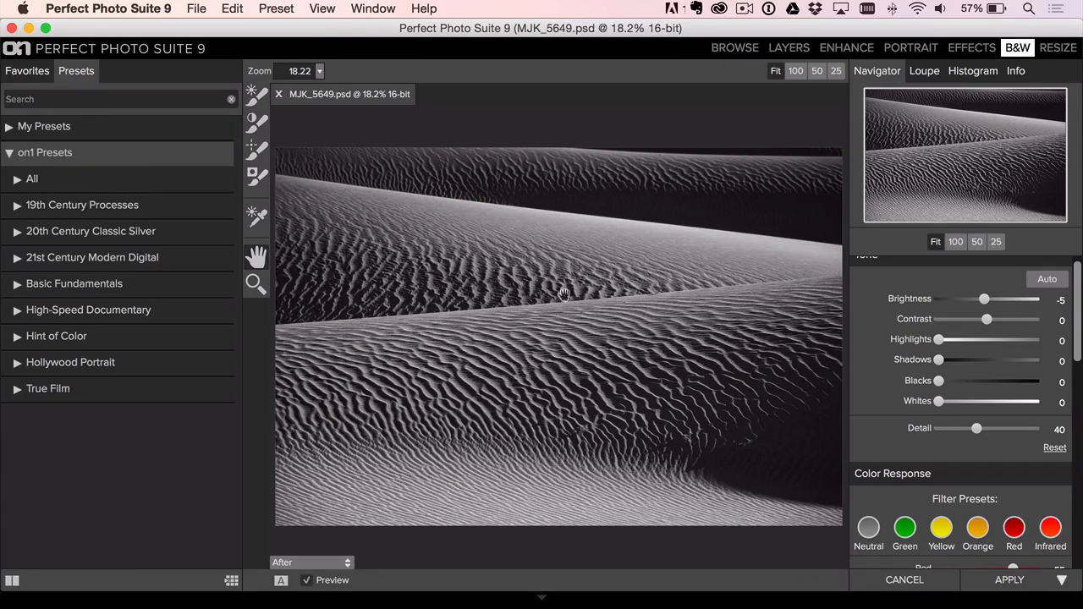
- Apply the black-and-white edit, return to Lightroom and view MJK_5649.psd in the Dunes folder
{"action": "left_click", "coordinate": [1013, 582]}
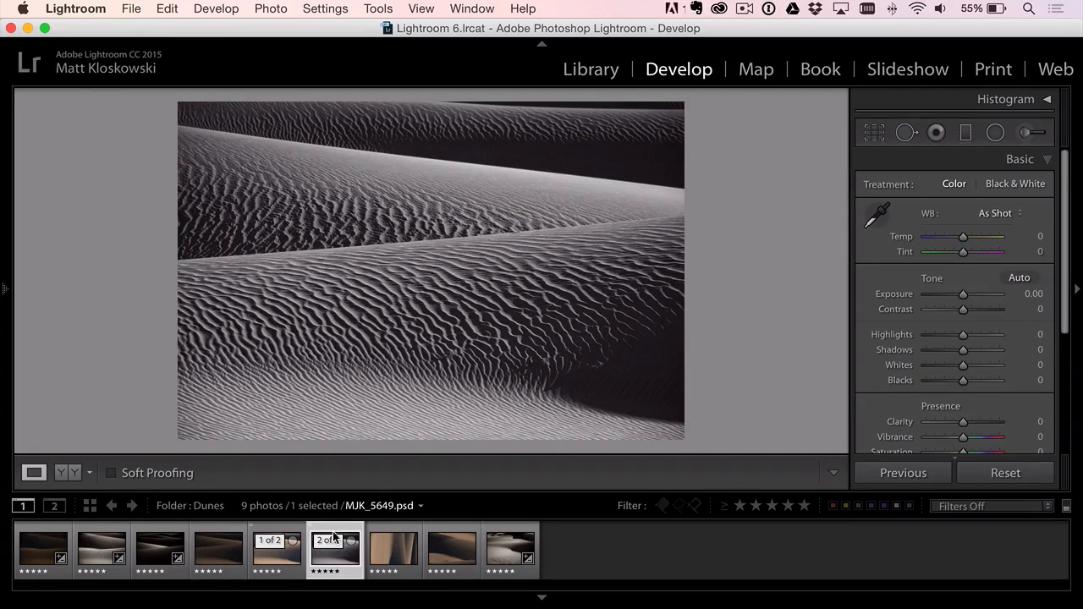
{"action": "left_click", "coordinate": [337, 538]}
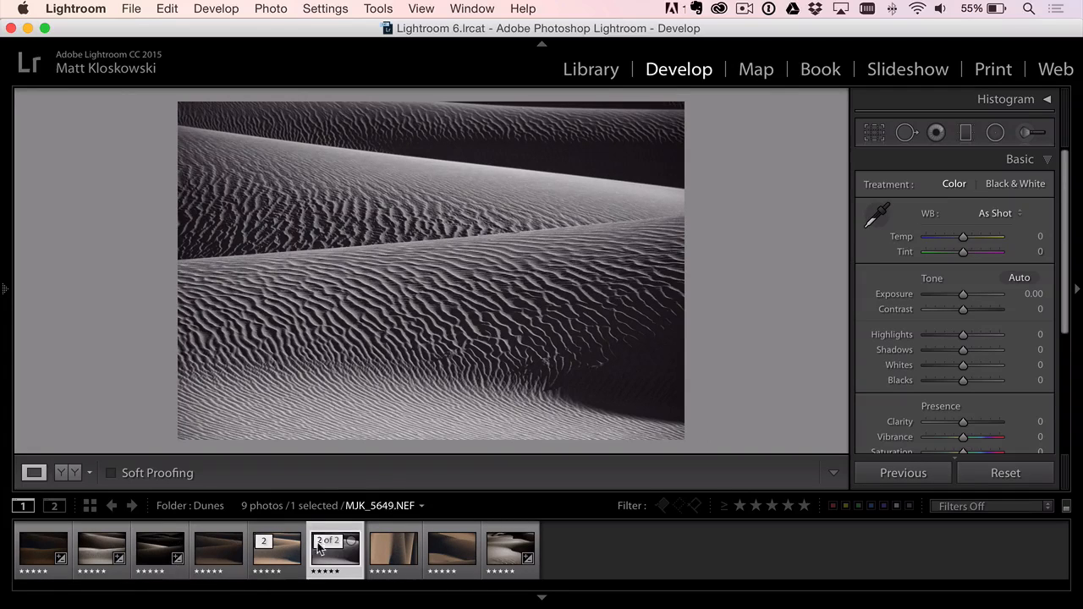
{"action": "left_click", "coordinate": [333, 543]}
- Export MJK_5649.NEF and the three original photos after its PSD to Perfect B&W 9, using the newly saved preset in the Desert category
{"action": "left_click", "coordinate": [273, 559]}
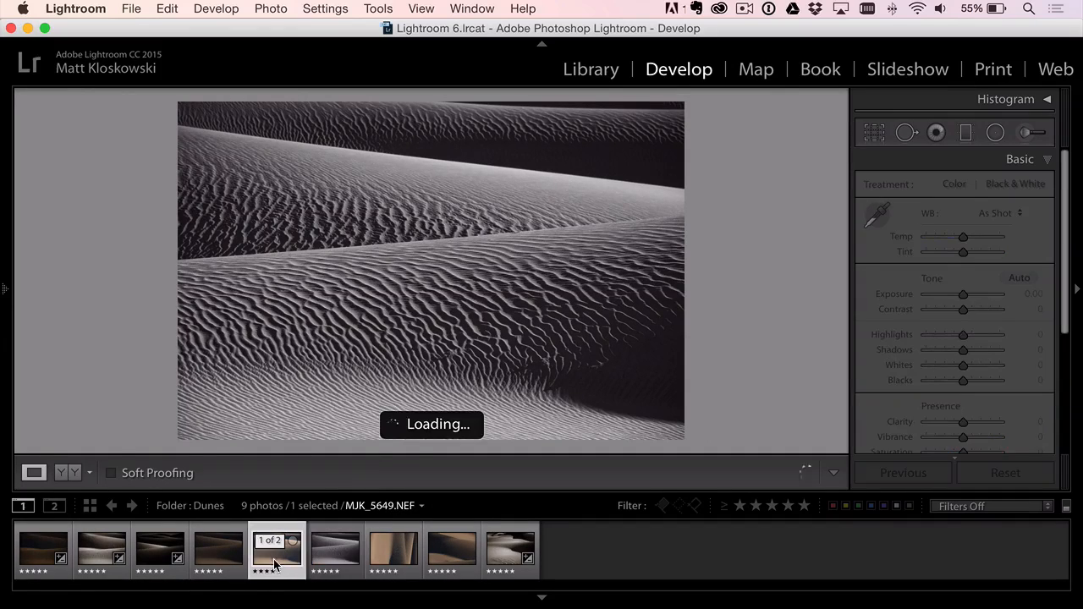
{"action": "left_click", "coordinate": [405, 555], "text": "super"}
{"action": "left_click", "coordinate": [508, 558], "text": "shift"}
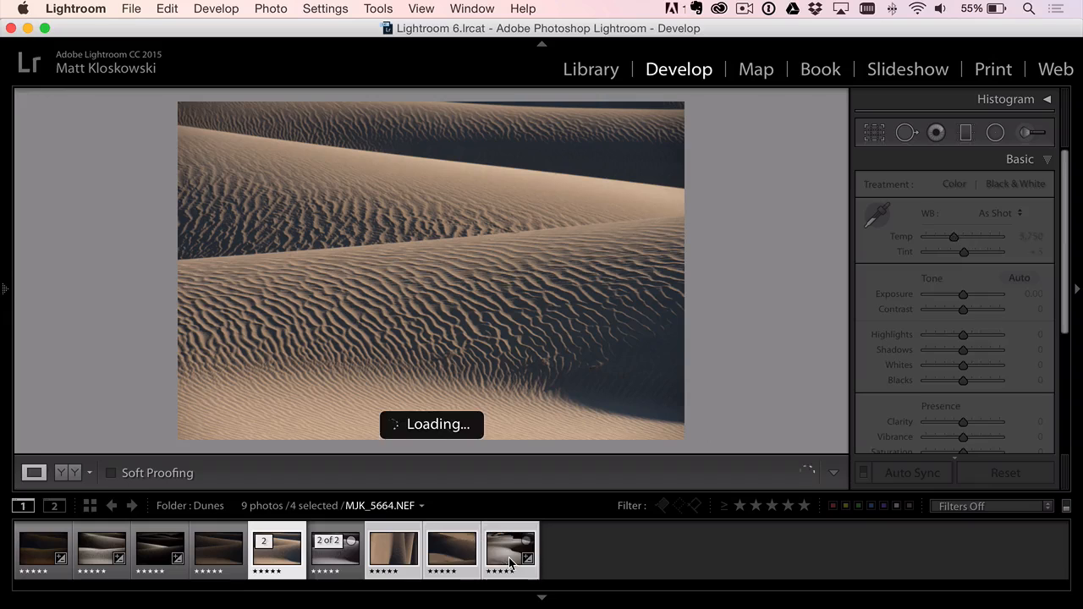
{"action": "left_click", "coordinate": [132, 10]}
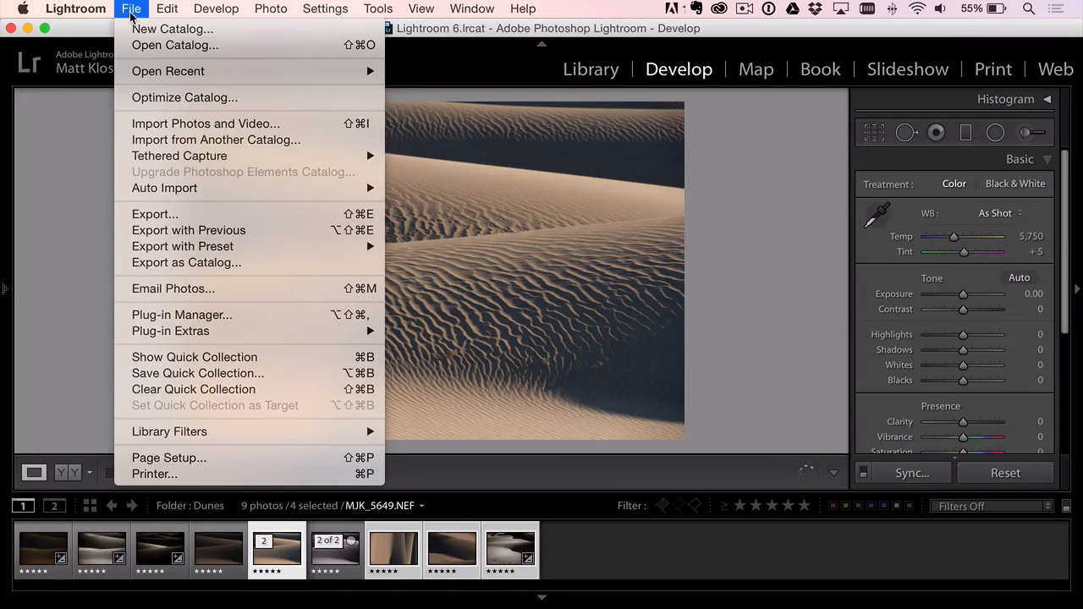
{"action": "left_click", "coordinate": [161, 218]}
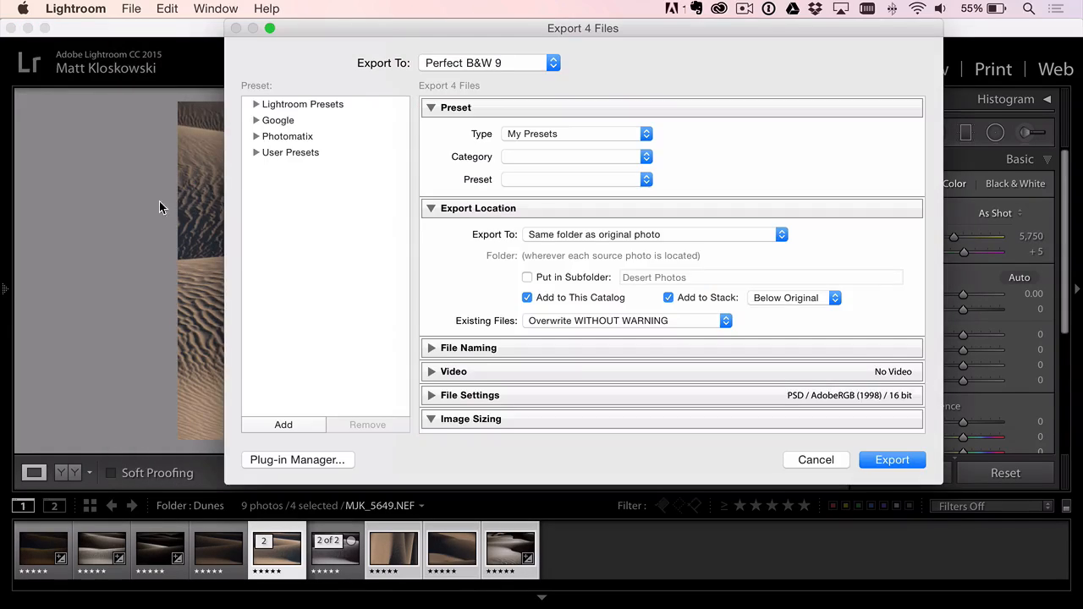
{"action": "left_click", "coordinate": [486, 63]}
{"action": "mouse_move", "coordinate": [485, 7]}
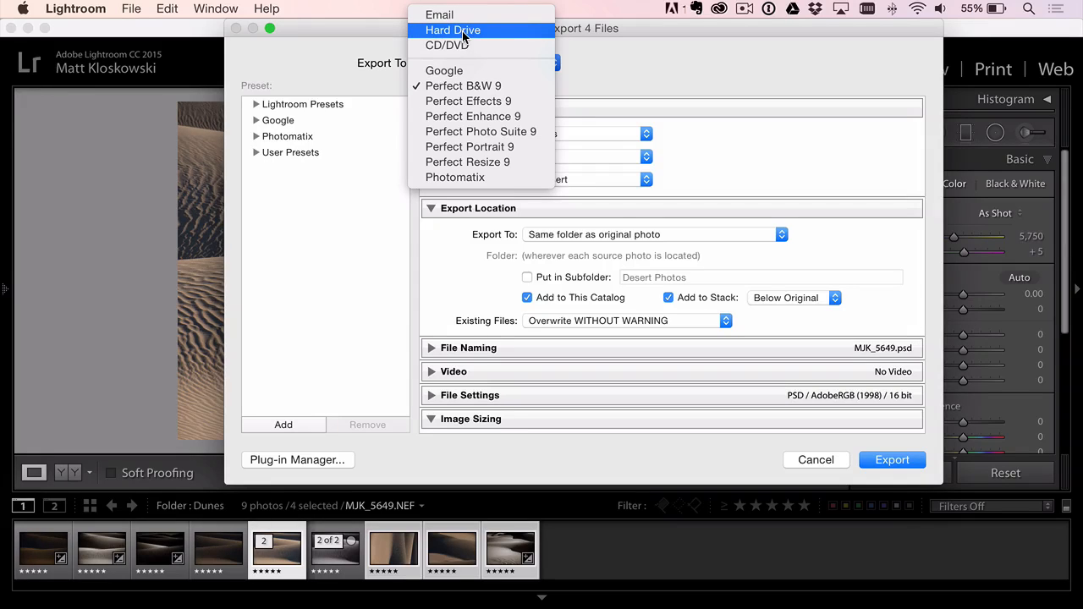
{"action": "left_click", "coordinate": [466, 87]}
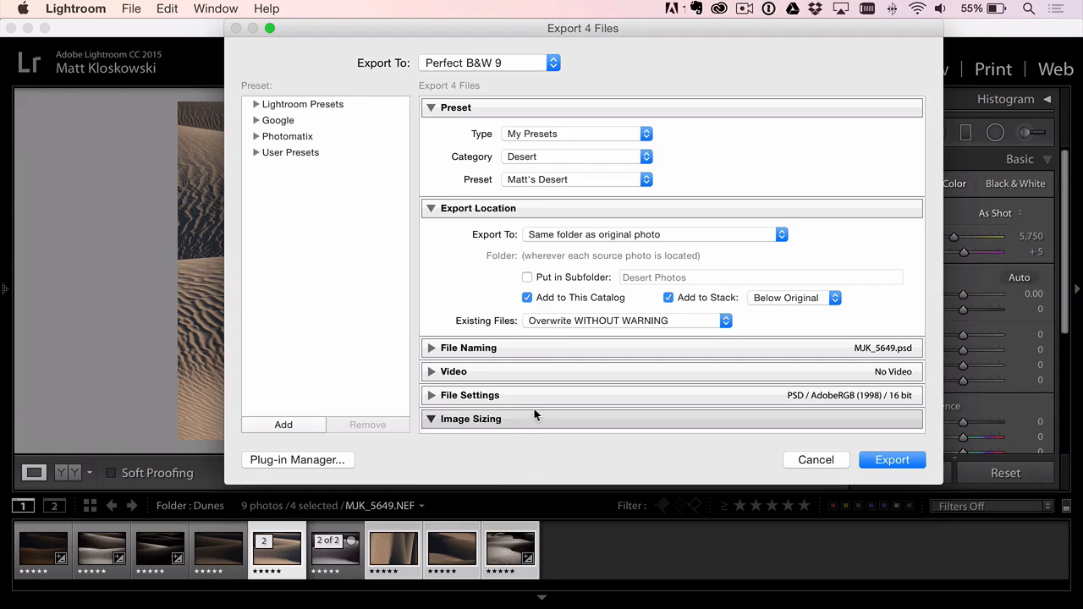
{"action": "left_click", "coordinate": [885, 460]}
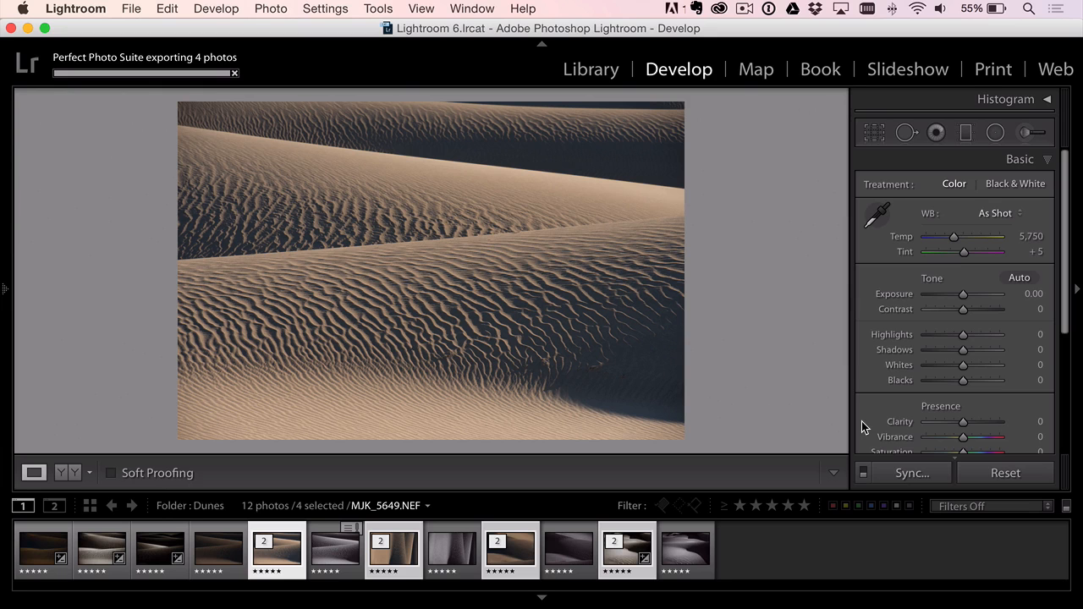
- Review the exported black-and-white MJK_5649.psd and the last photo of the series
{"action": "left_click", "coordinate": [334, 549]}
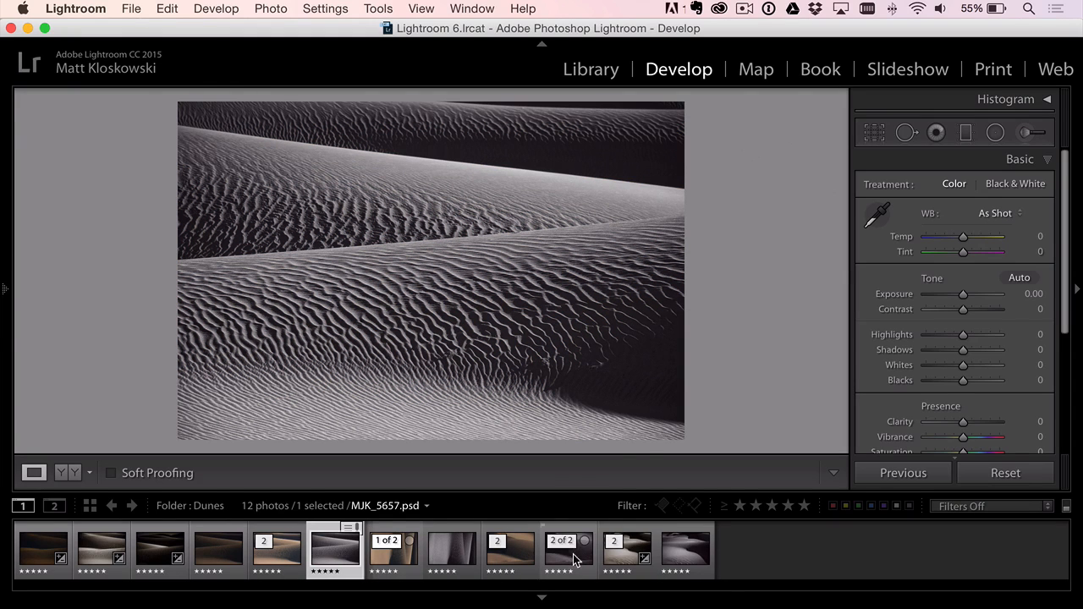
{"action": "left_click", "coordinate": [676, 560]}
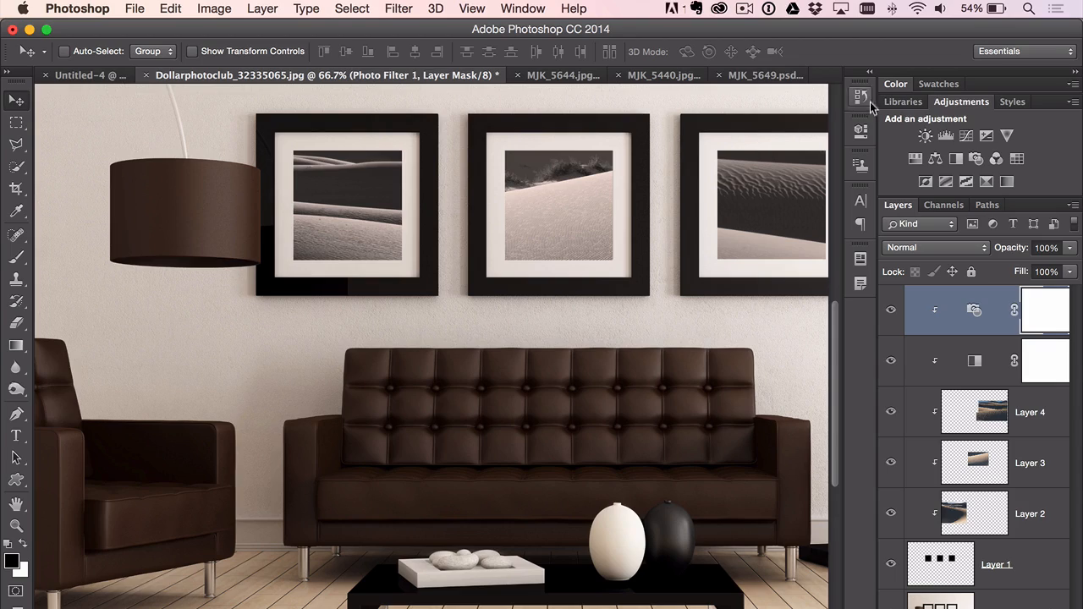
- Examine MJK_5649.psd in Photoshop, comparing the black-and-white Original layer with the color layer beneath it
{"action": "left_click", "coordinate": [758, 75]}
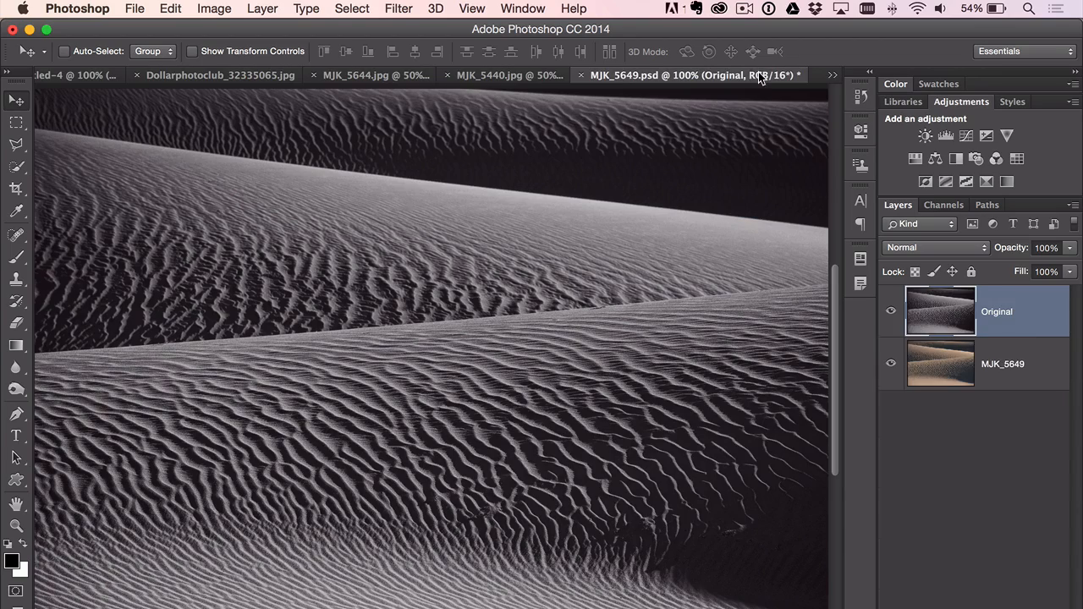
{"action": "left_click", "coordinate": [889, 311]}
{"action": "left_click", "coordinate": [889, 311]}
- Show the living-room mockup Dollarphotoclub_32335065.jpg in full-screen mode to view the framed dune series
{"action": "left_click", "coordinate": [238, 80]}
{"action": "key", "text": "f"}
{"action": "key", "text": "f"}
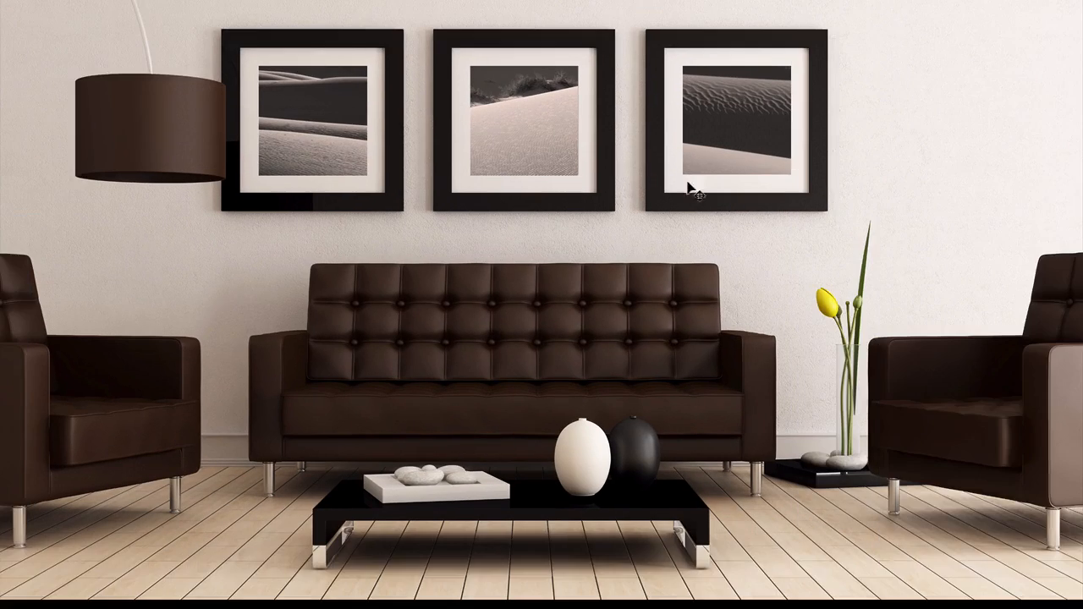